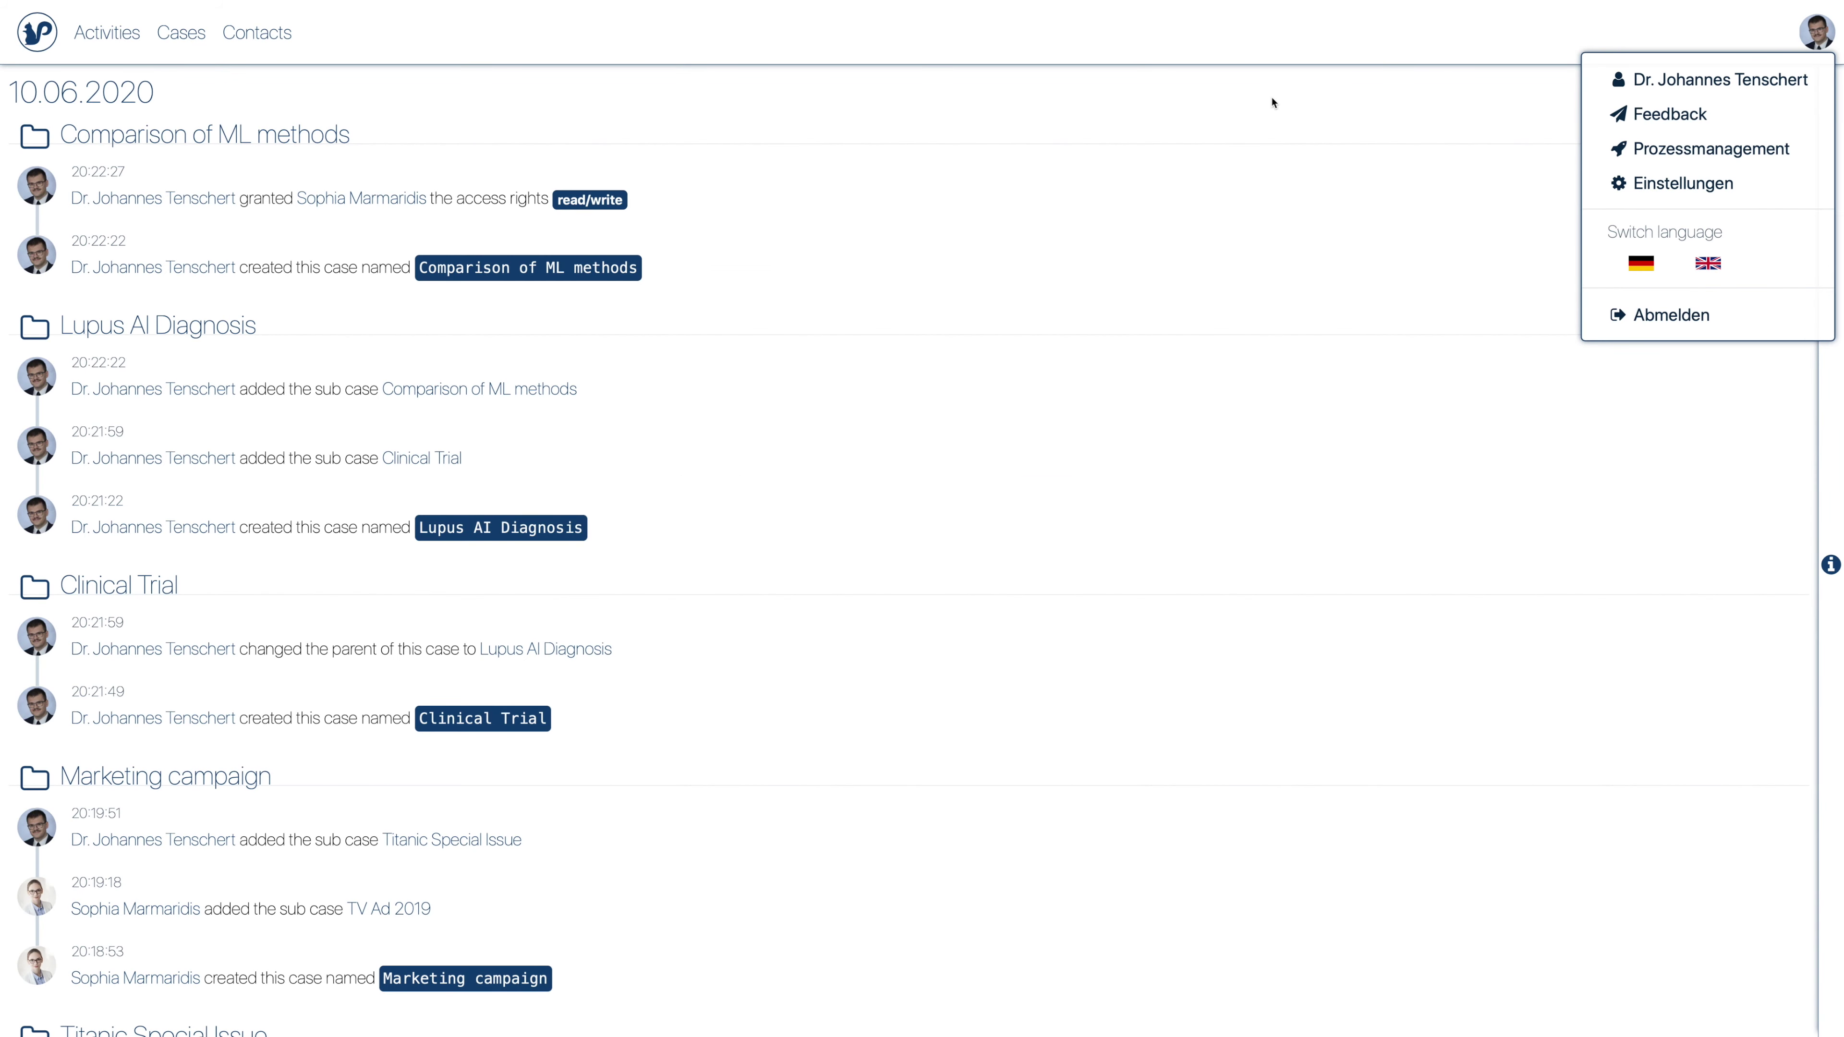
Step: Close the account menu, browse the Activities stream, and switch the case filter from Active to All
click(1272, 103)
scroll(1272, 103, down, 10)
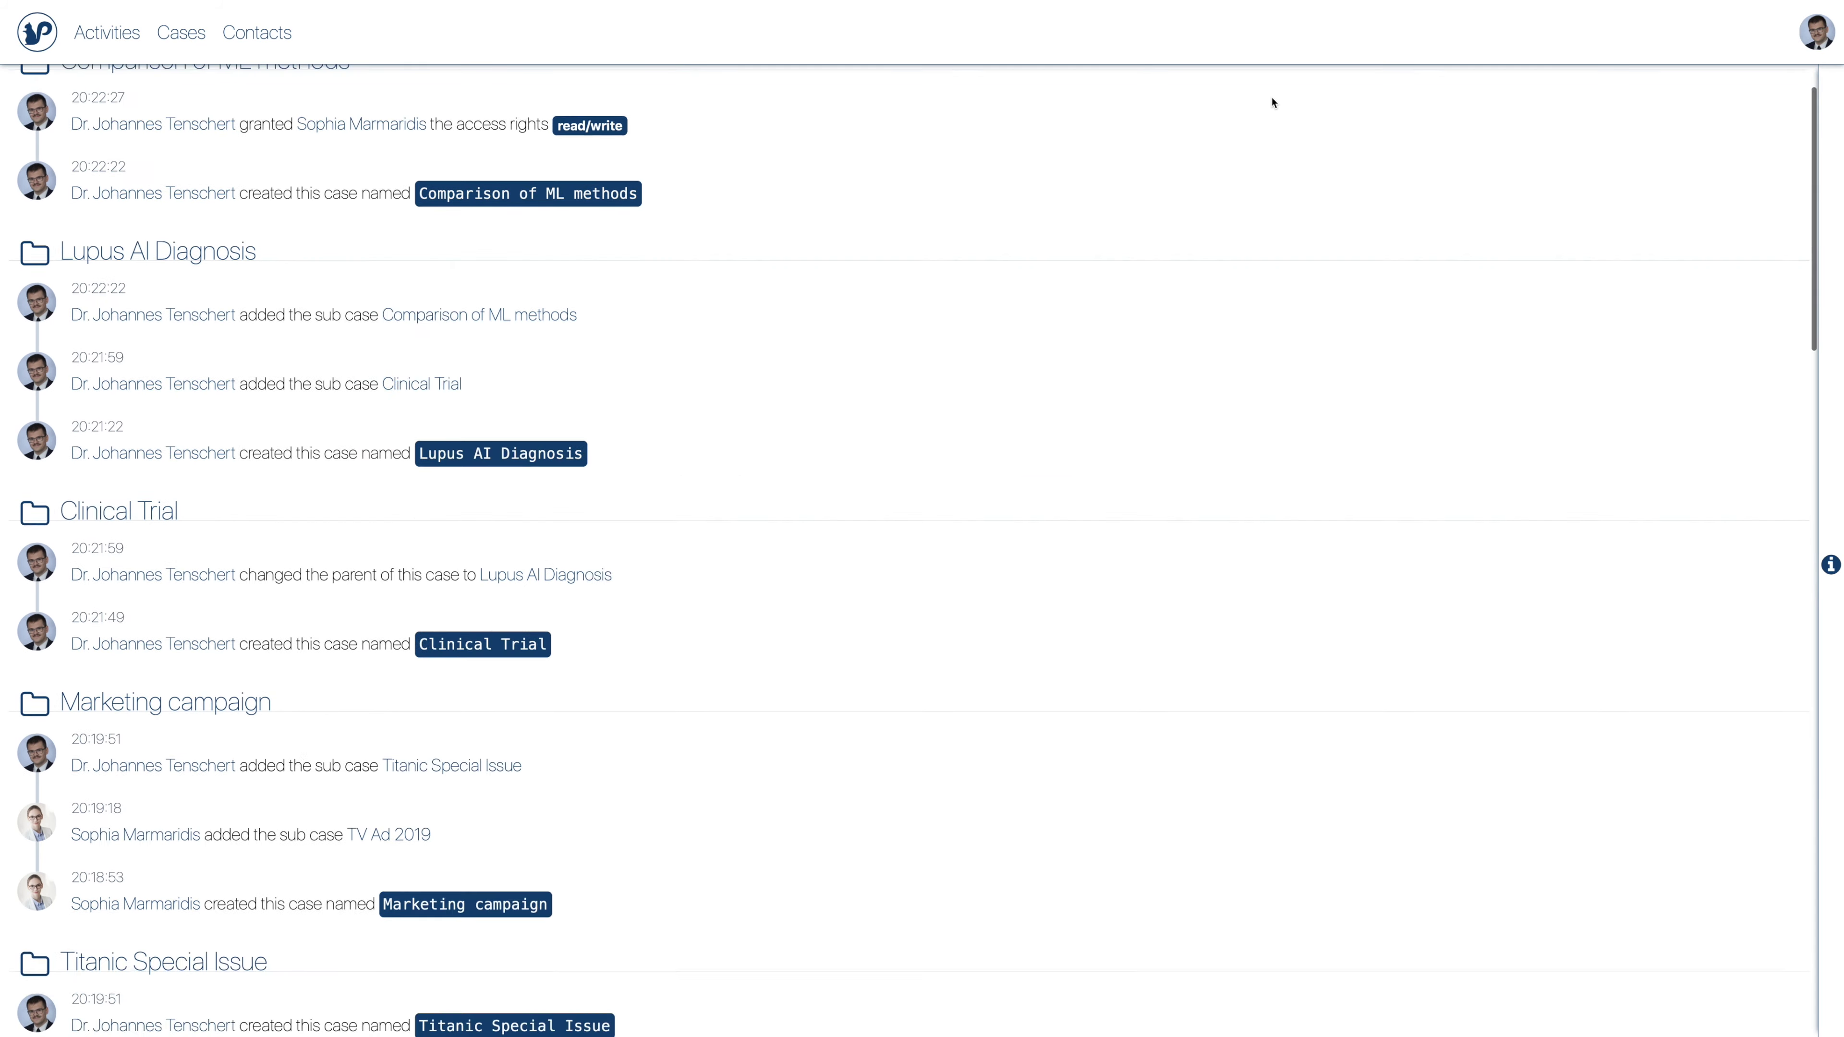
scroll(1272, 102, down, 20)
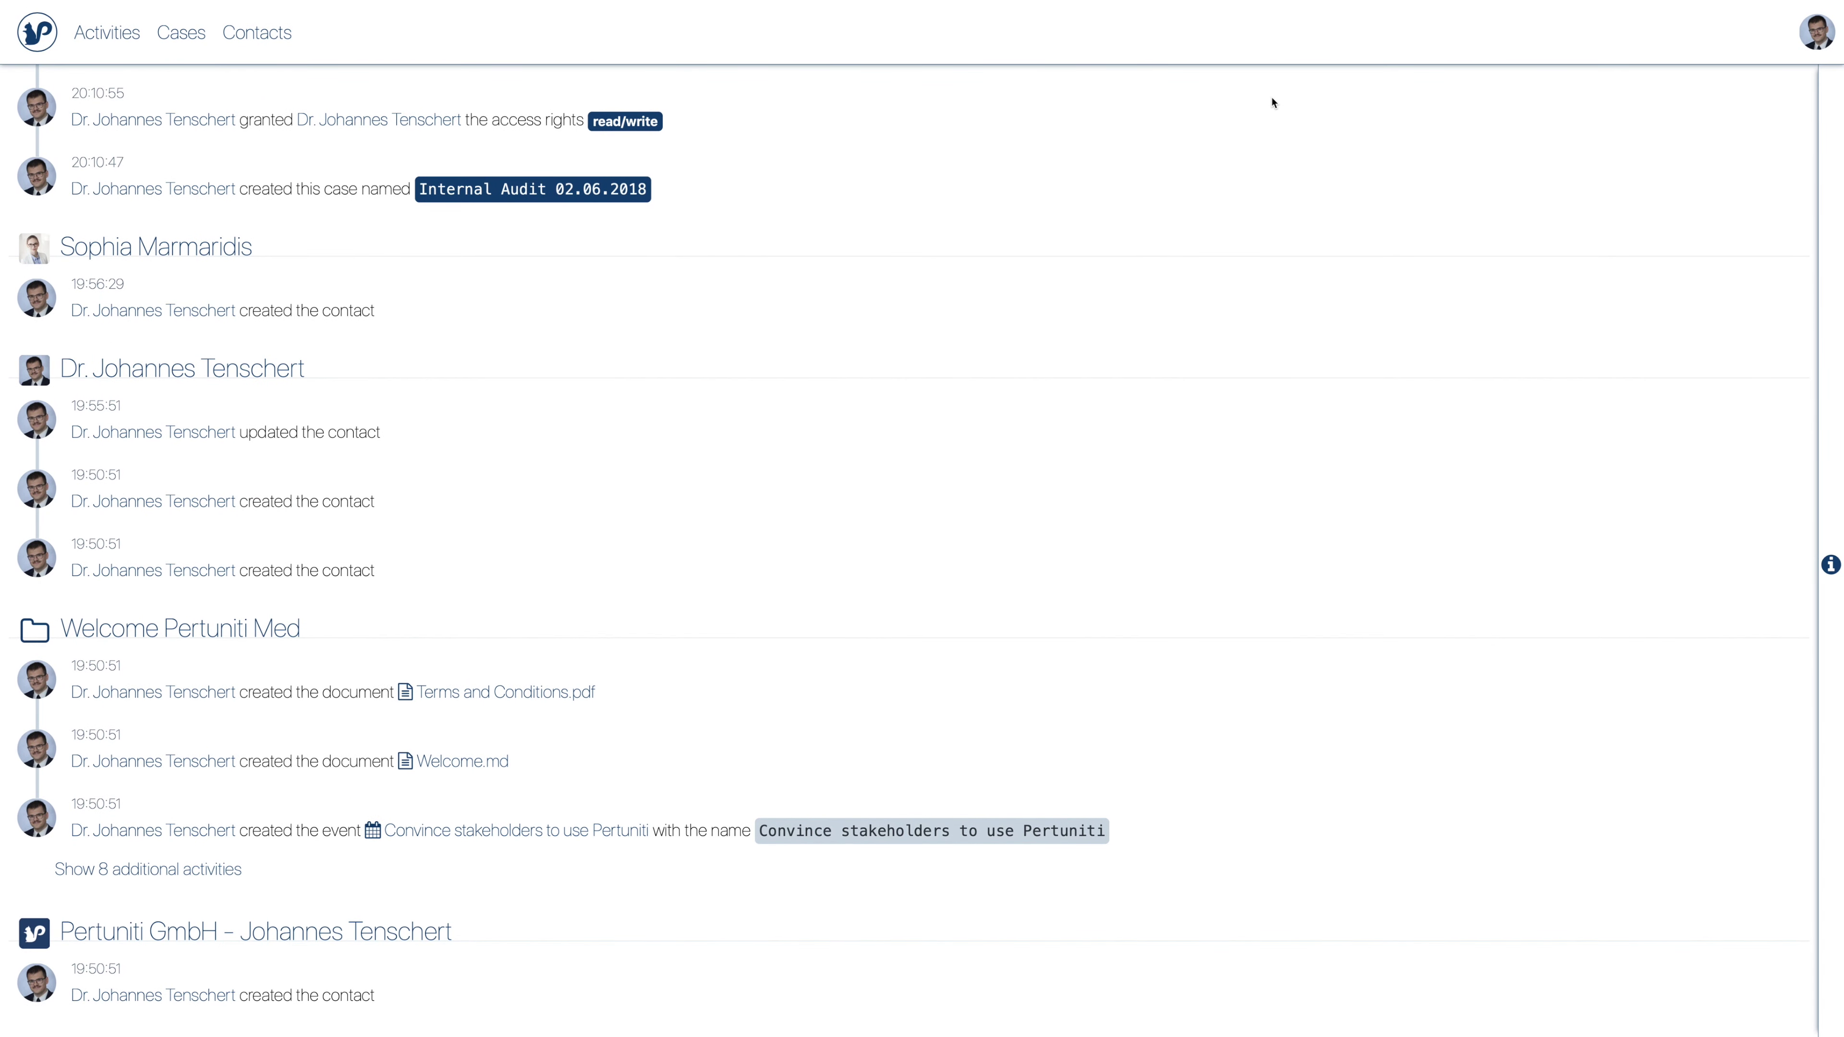
scroll(1272, 102, up, 20)
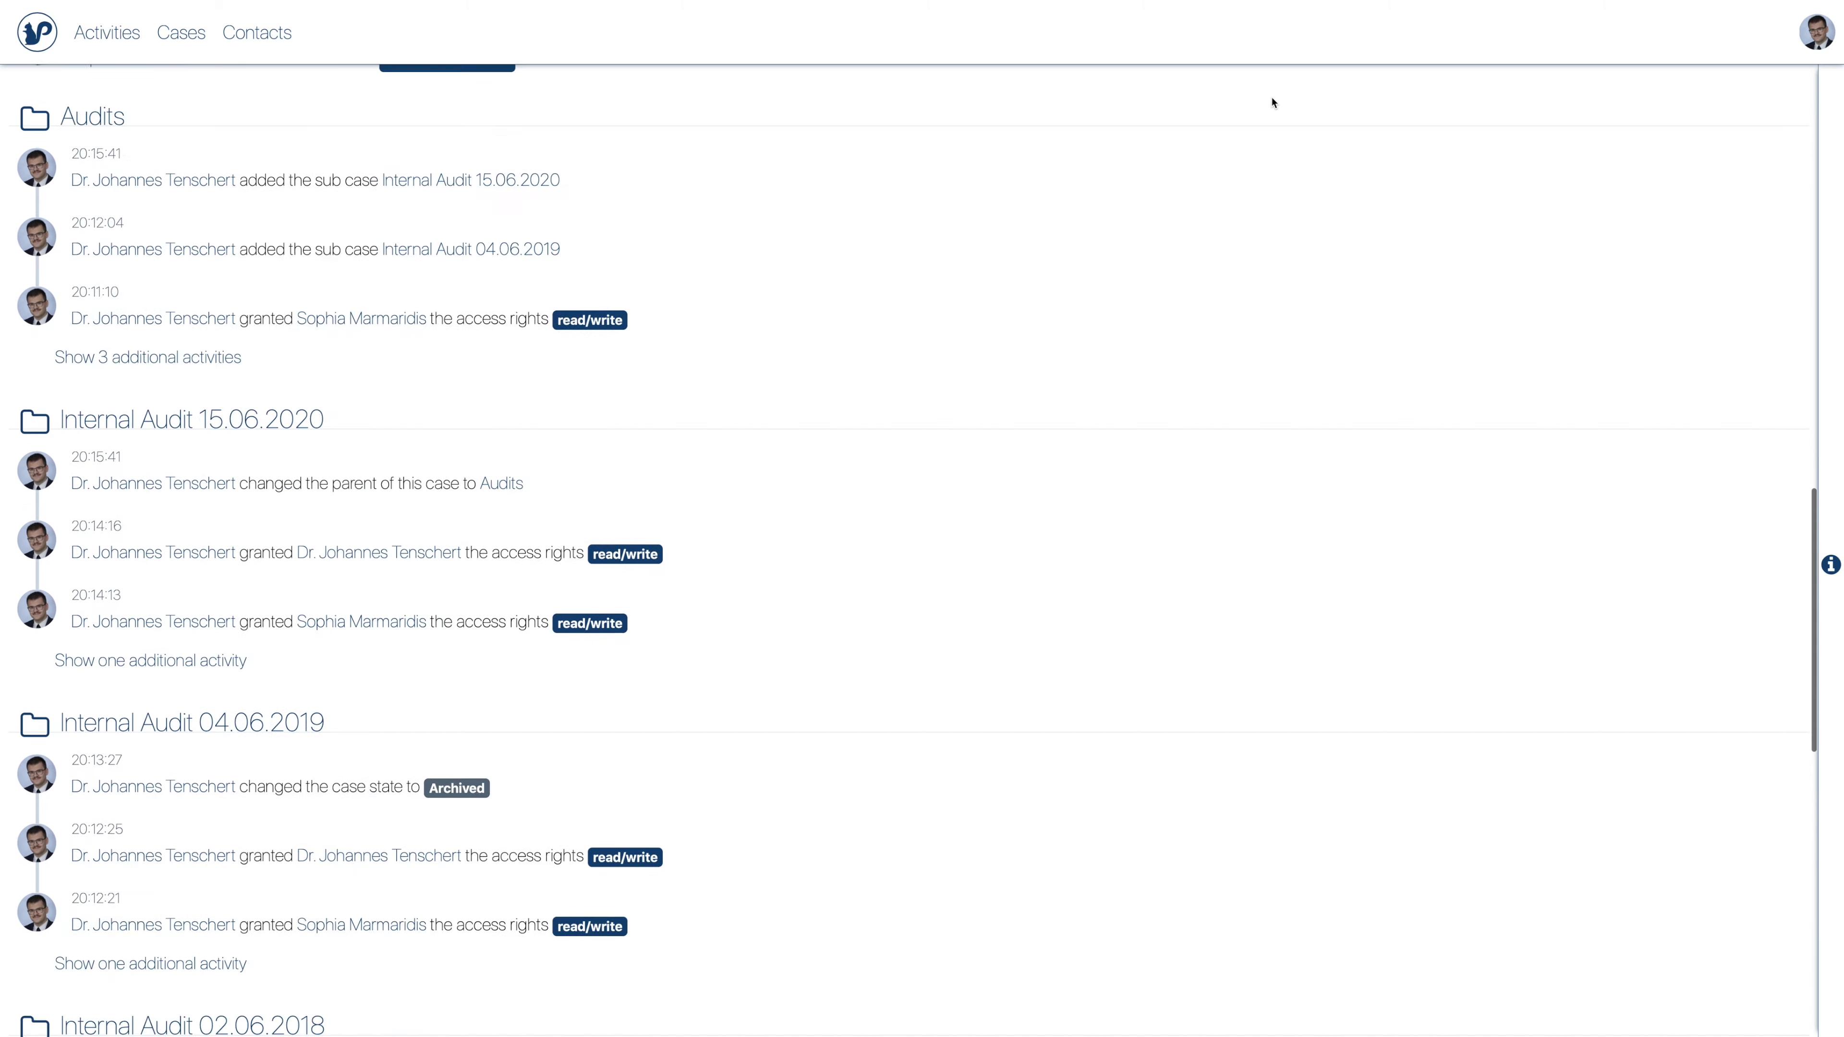
scroll(1272, 102, up, 15)
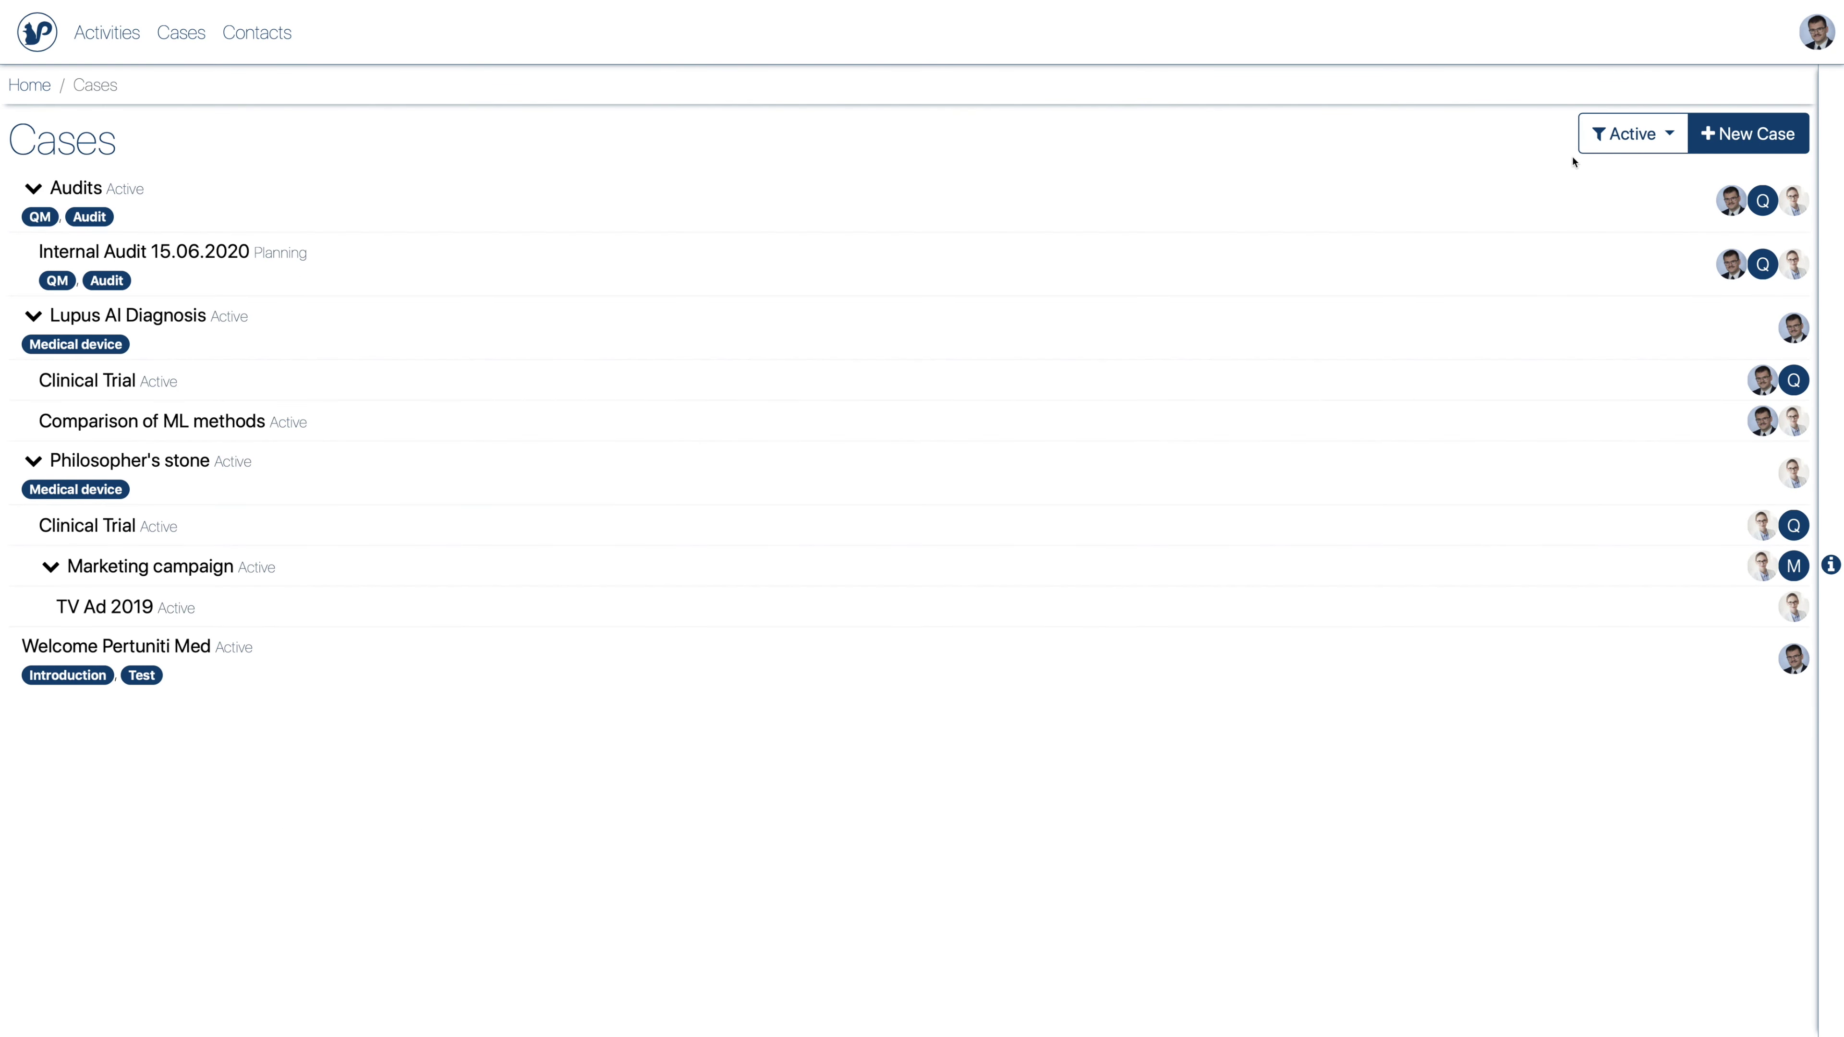
click(1634, 145)
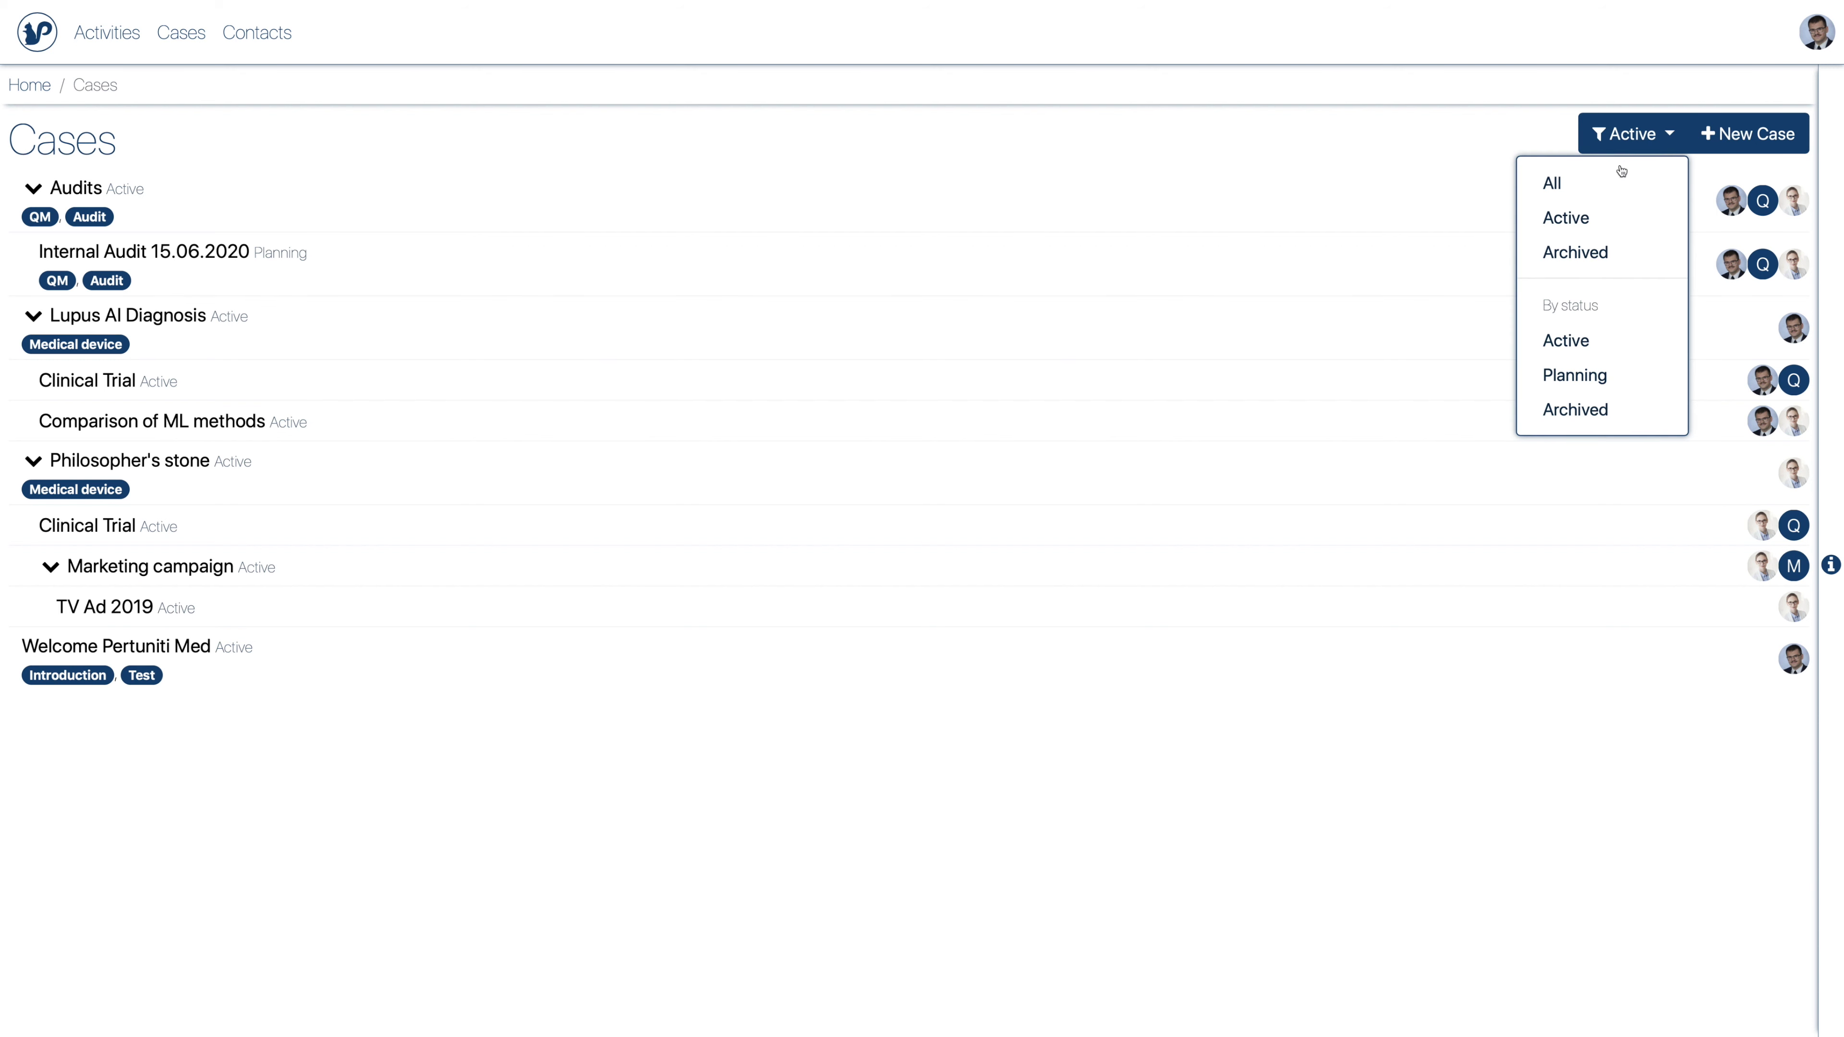
click(1611, 185)
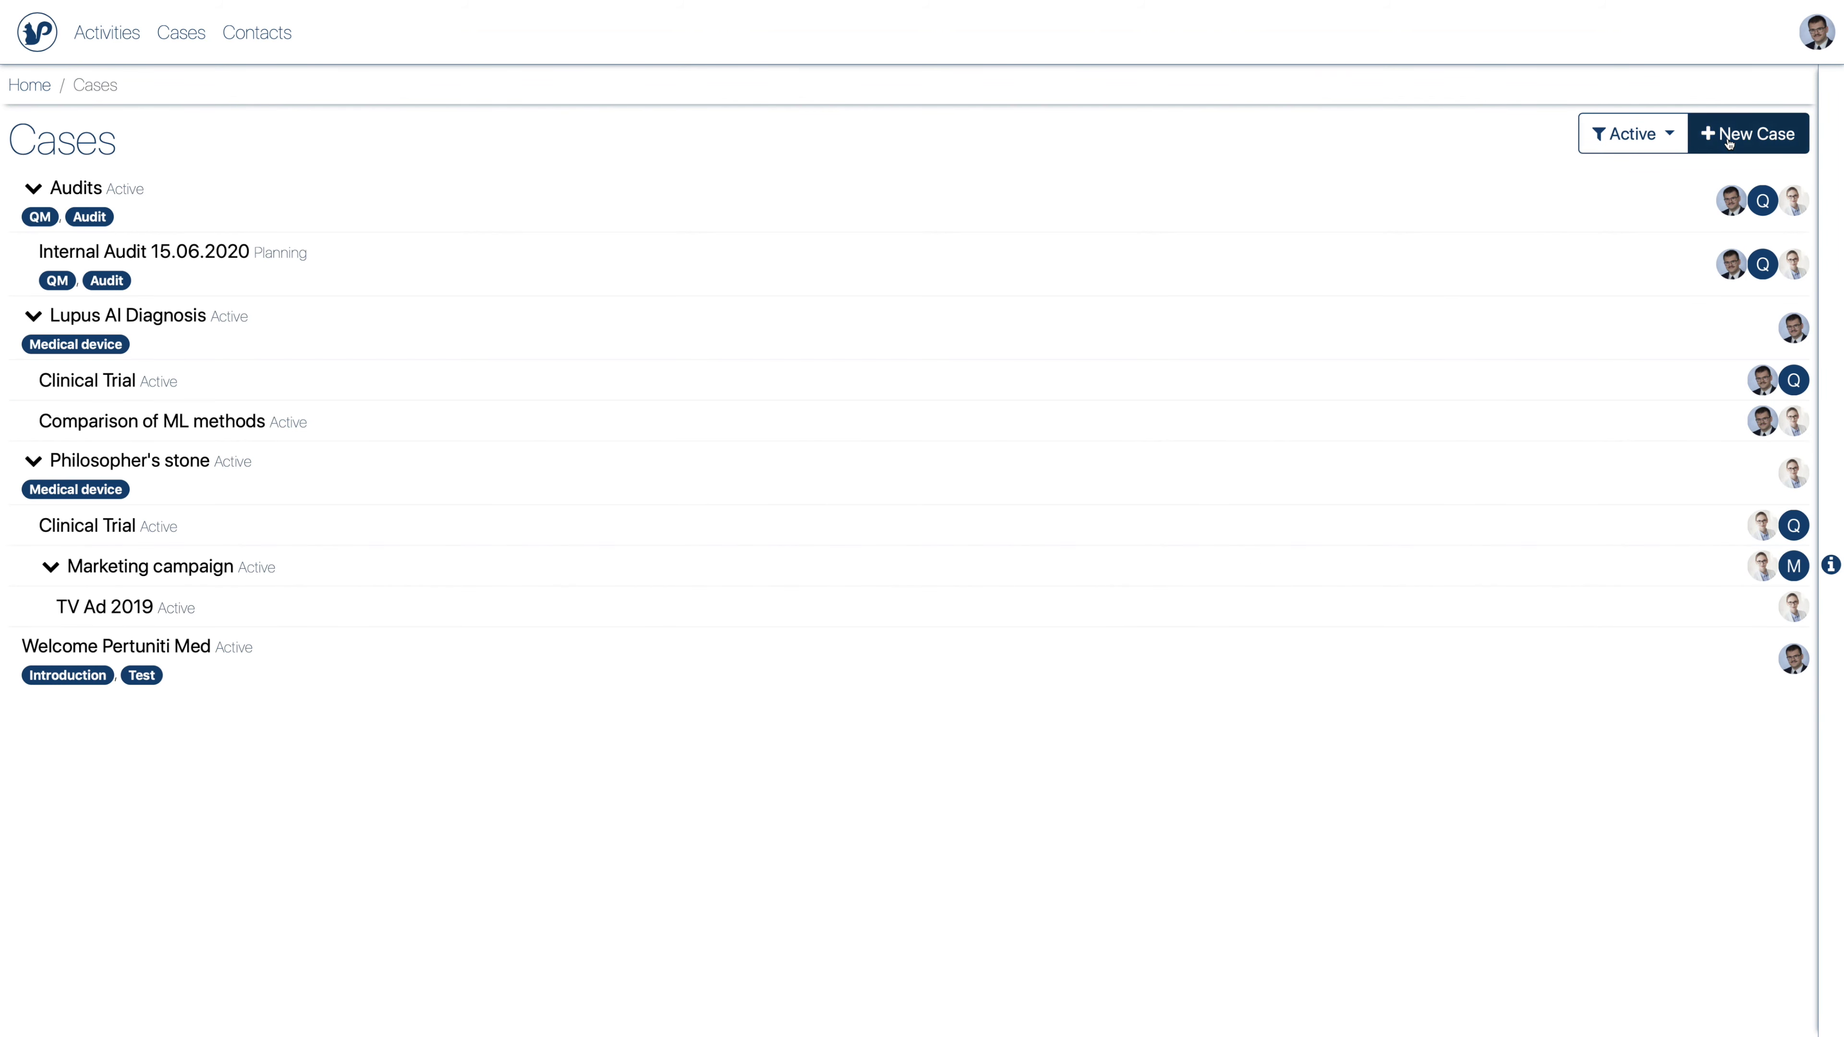
click(1730, 143)
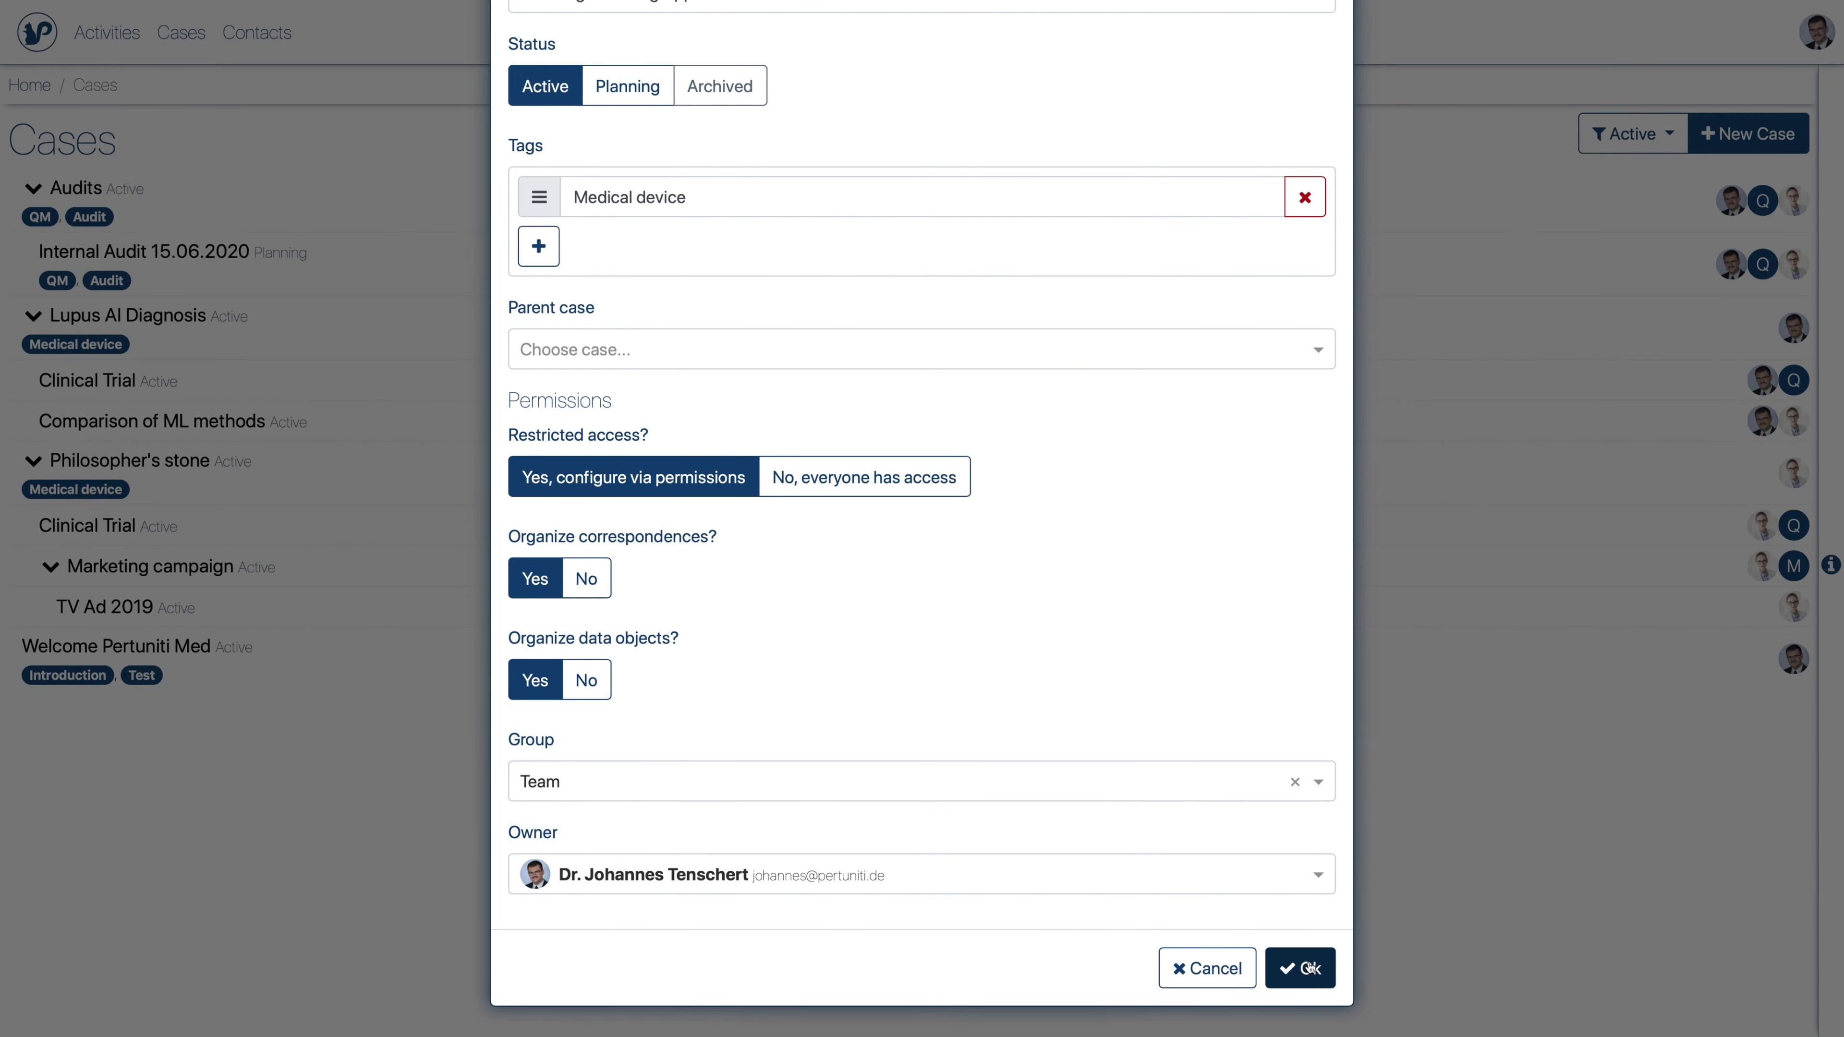
Step: Confirm creation of the new Tracking & Tracing App medical device case
click(1301, 968)
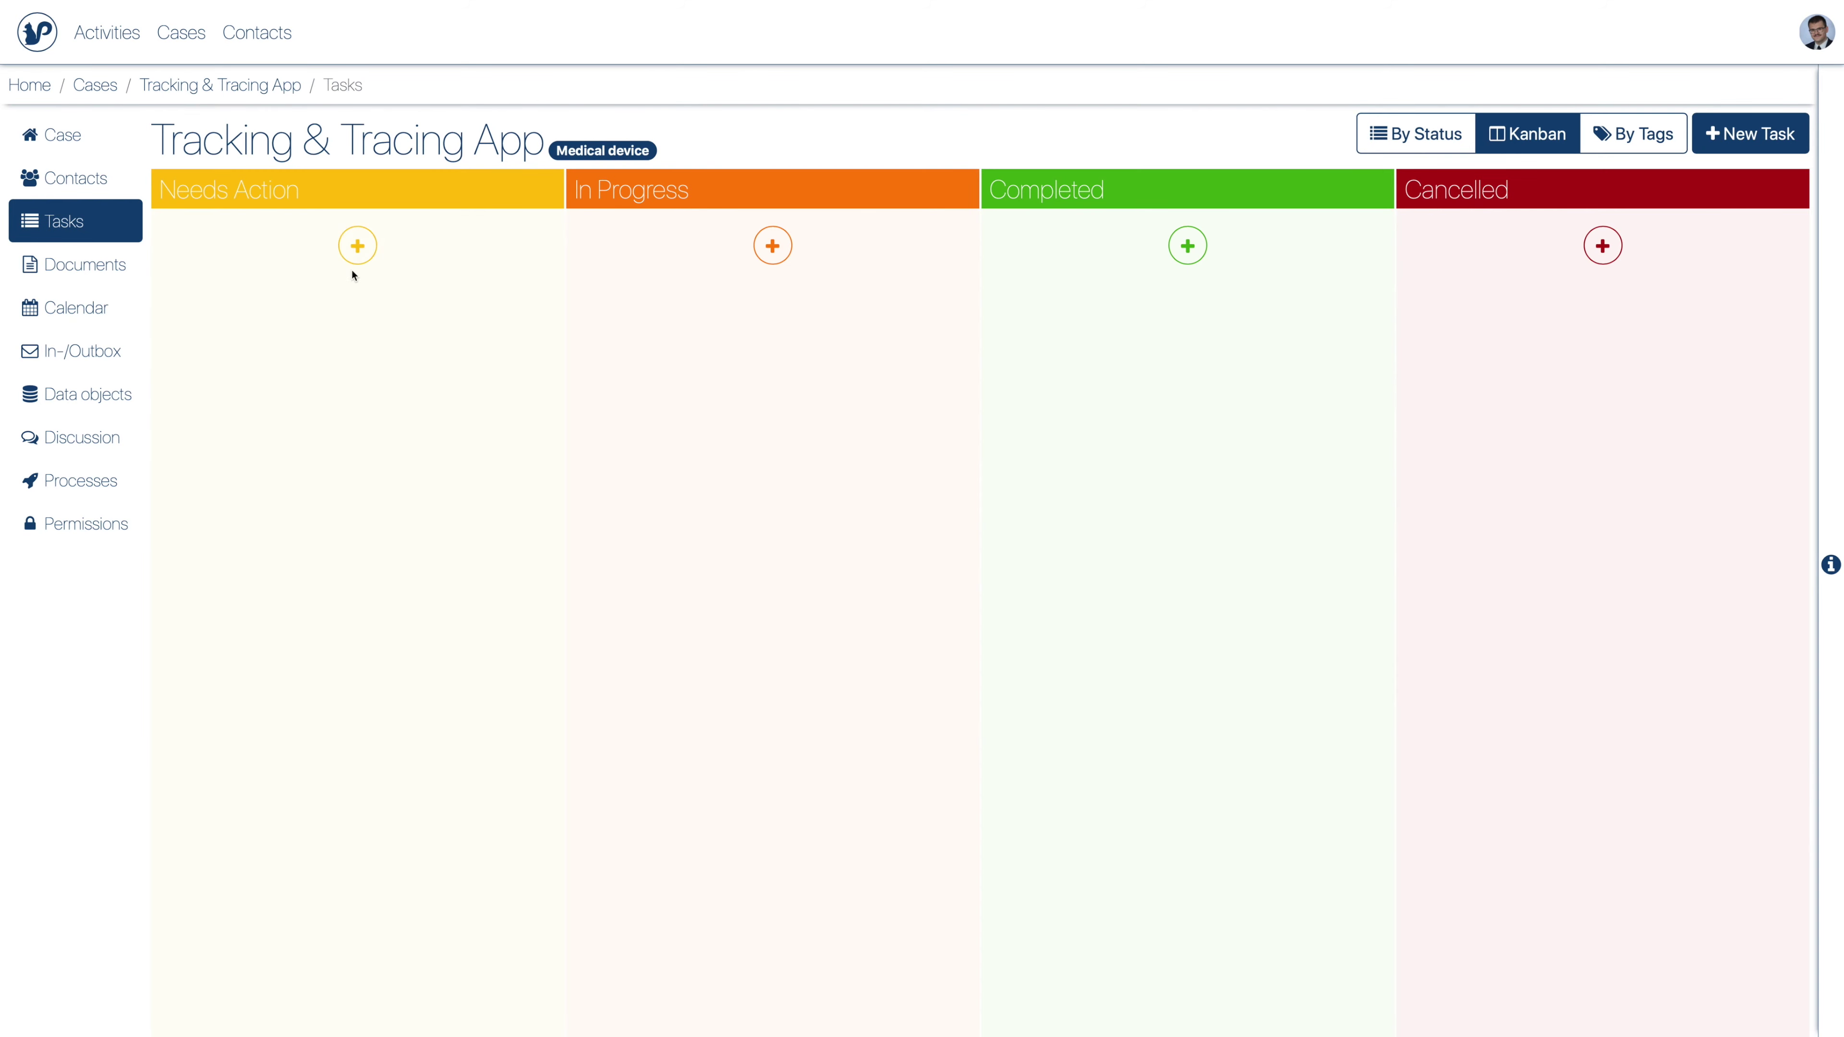
Step: Add a 'Derive user requirements' task under Needs Action
click(355, 245)
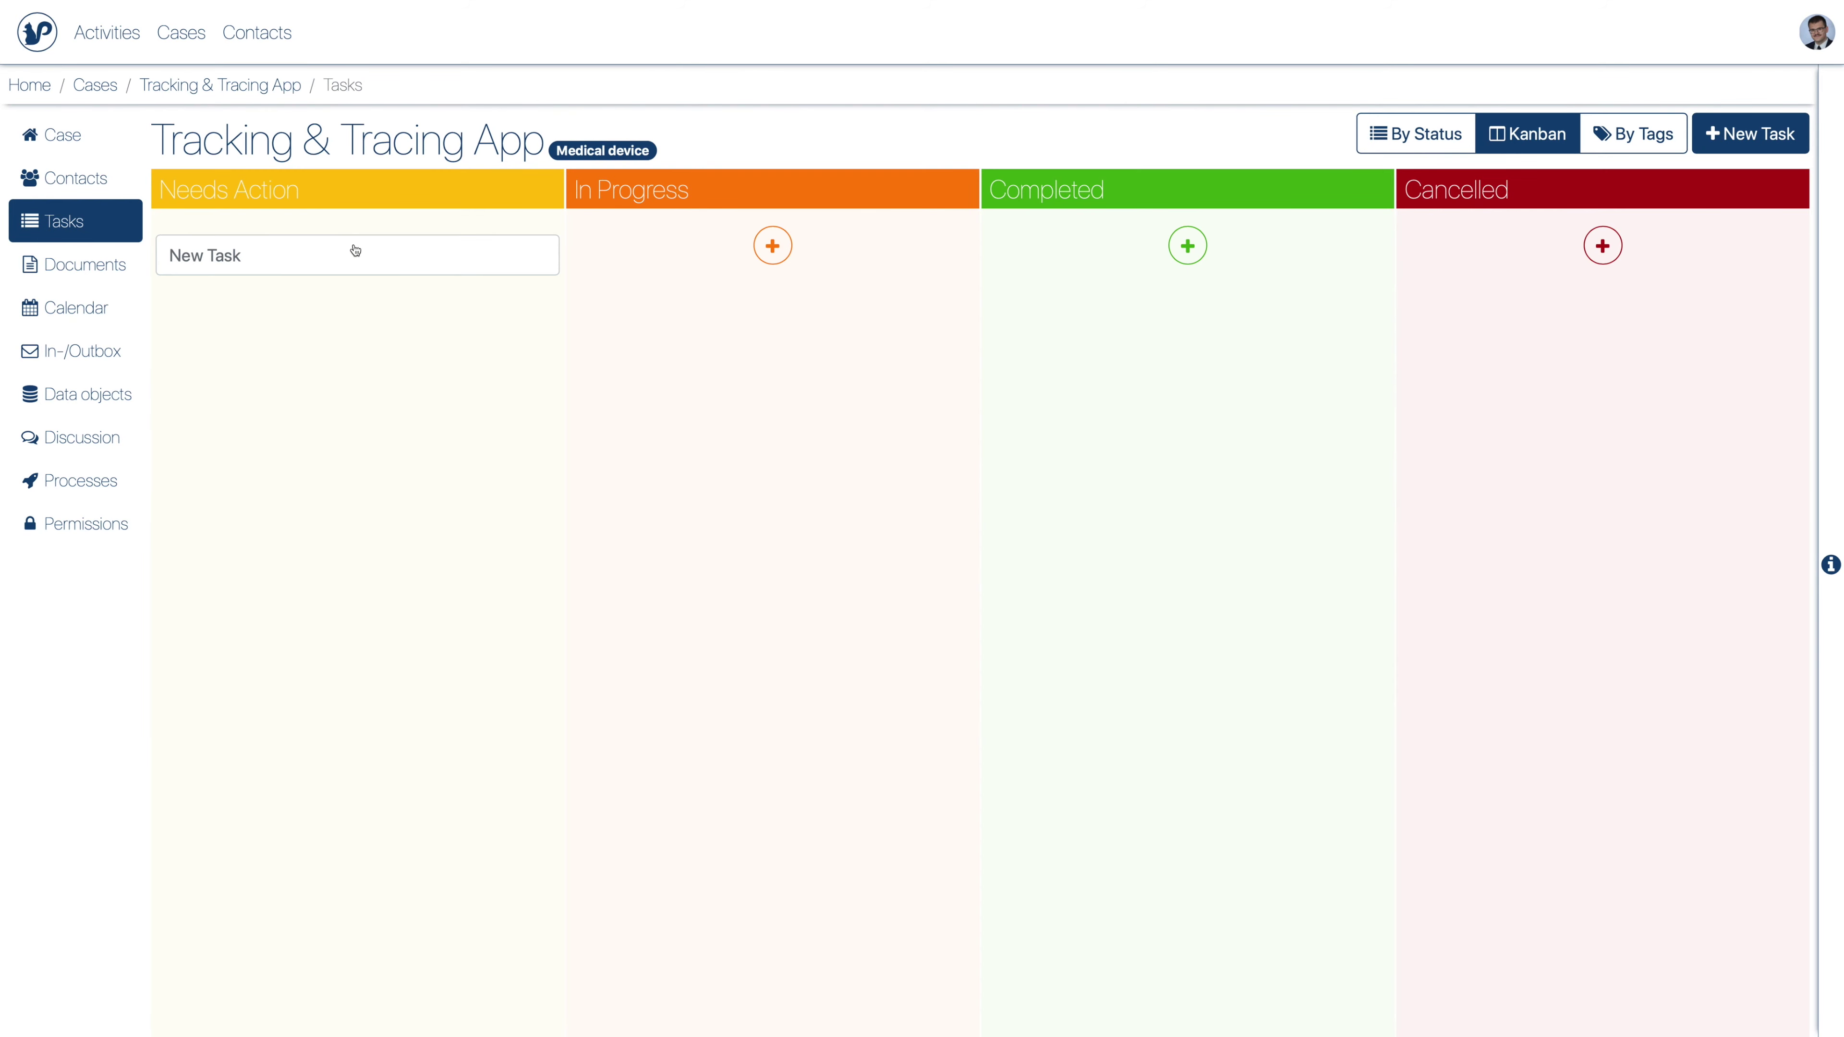
click(355, 249)
text(Derive user requirements)
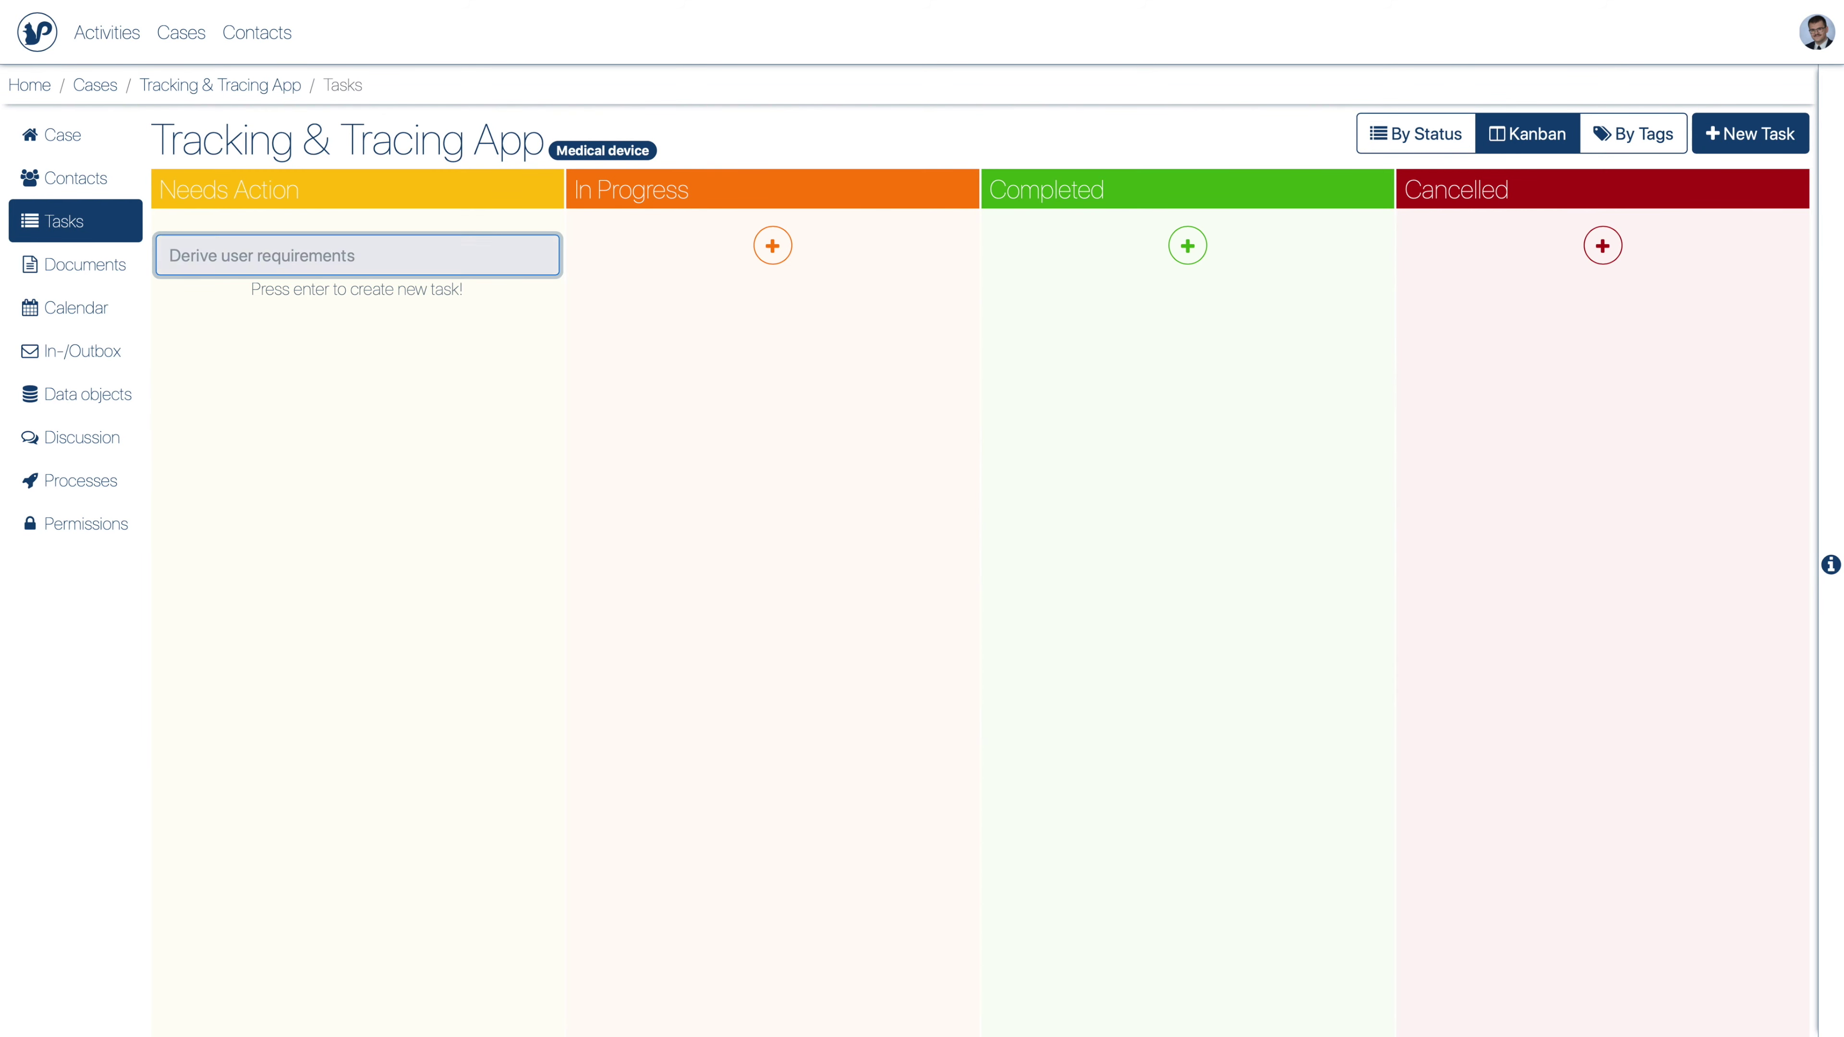
key(Return)
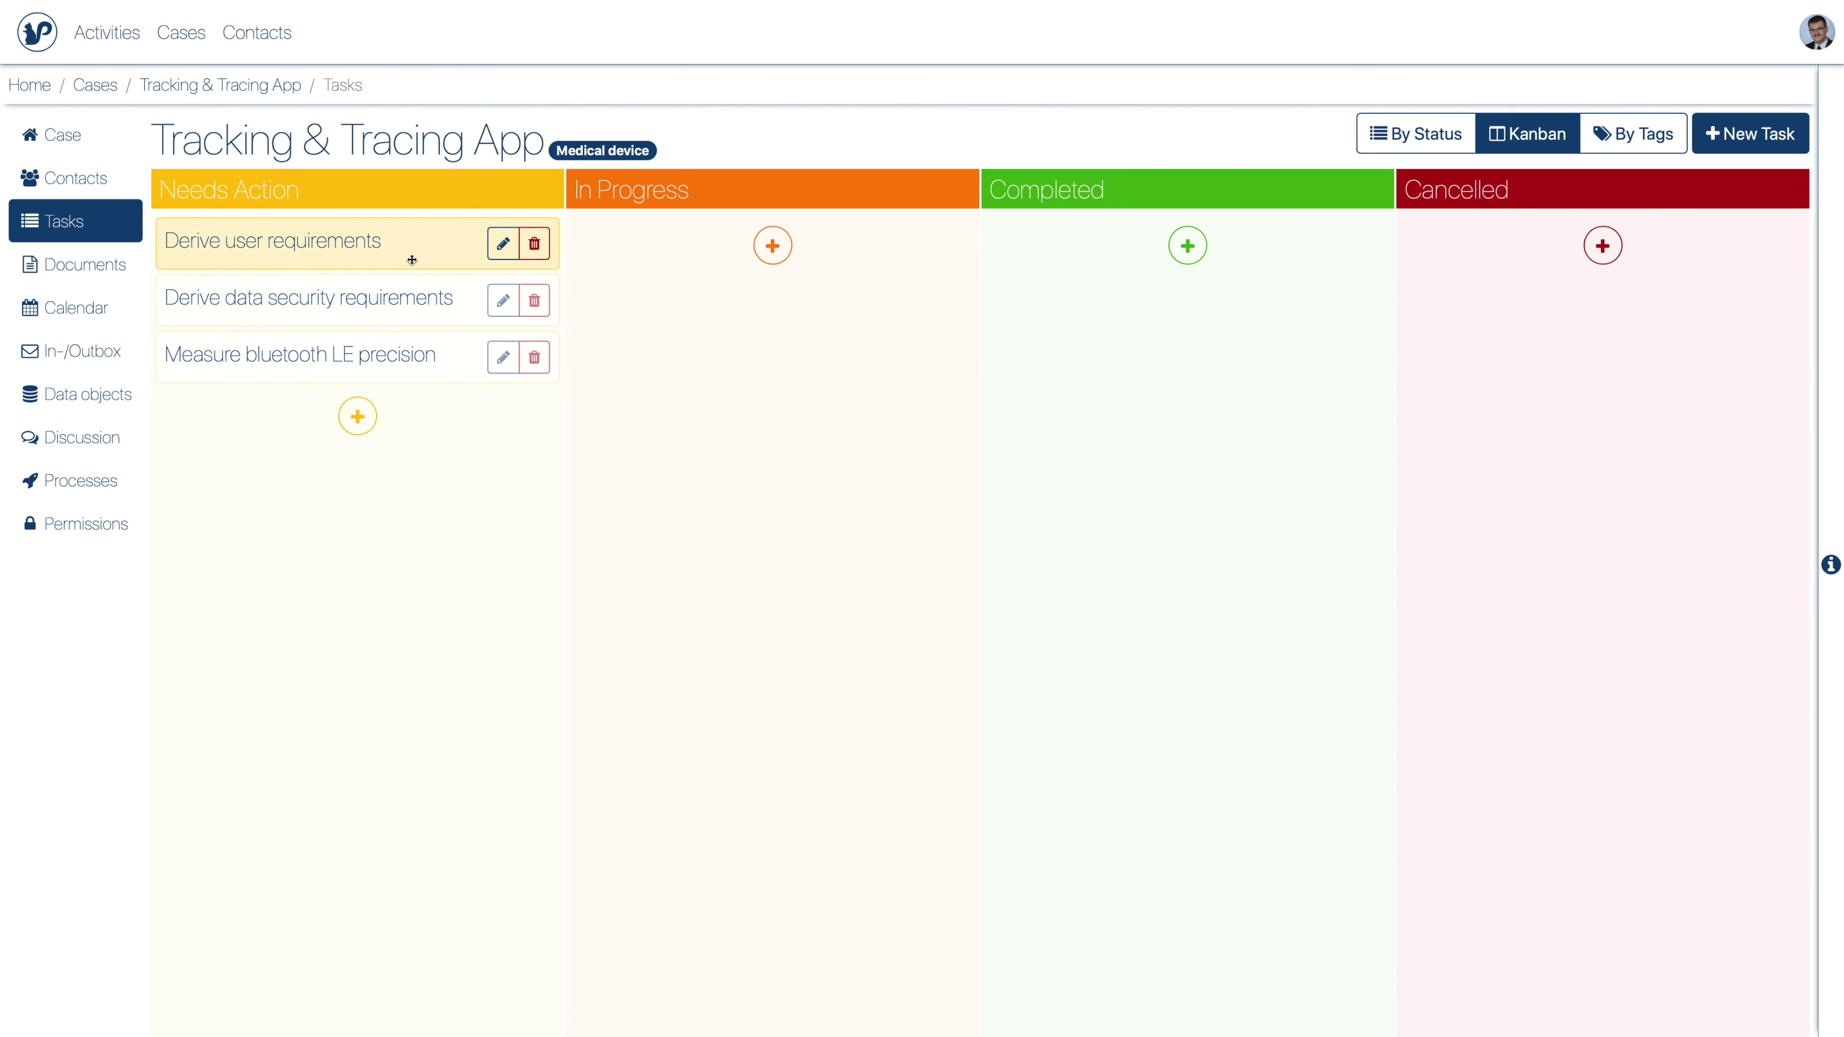
Step: Move Derive data security requirements and Derive user requirements to Completed, and Measure bluetooth LE precision to In Progress
drag(412, 259, 727, 250)
drag(354, 247, 1198, 268)
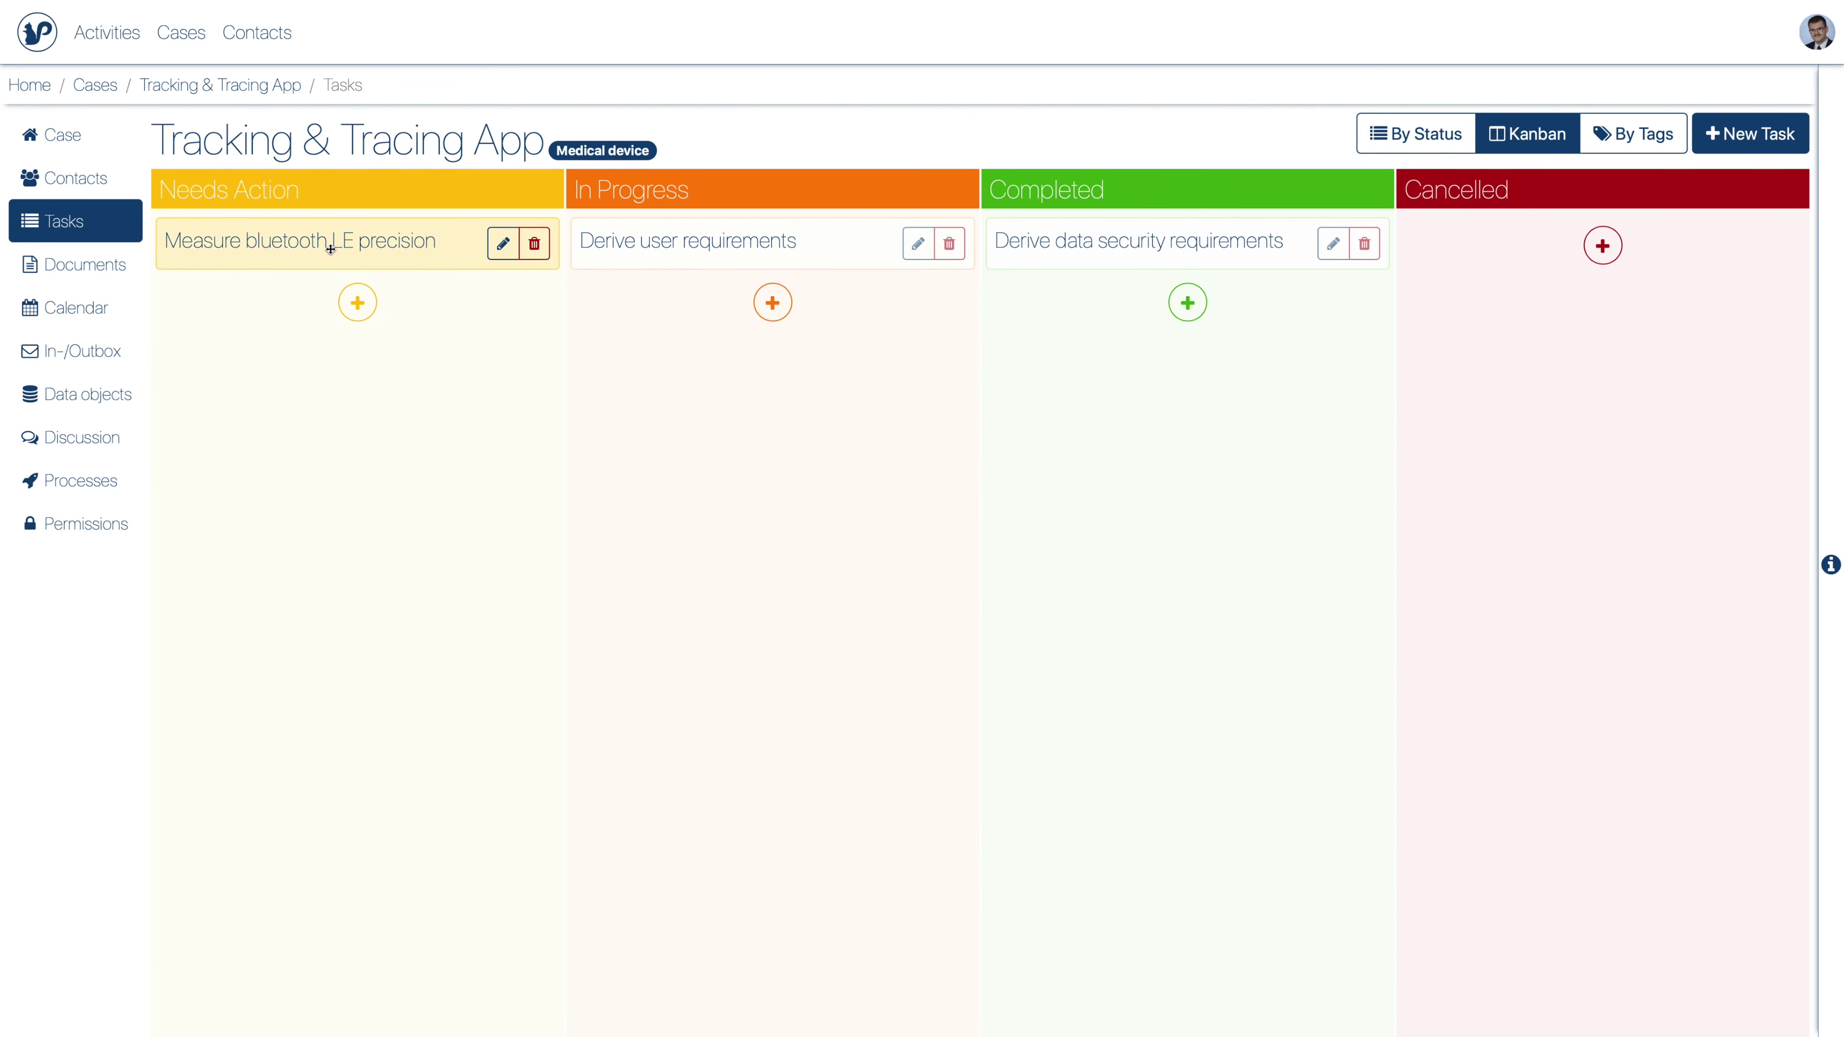
drag(330, 250, 1162, 341)
drag(726, 241, 1198, 364)
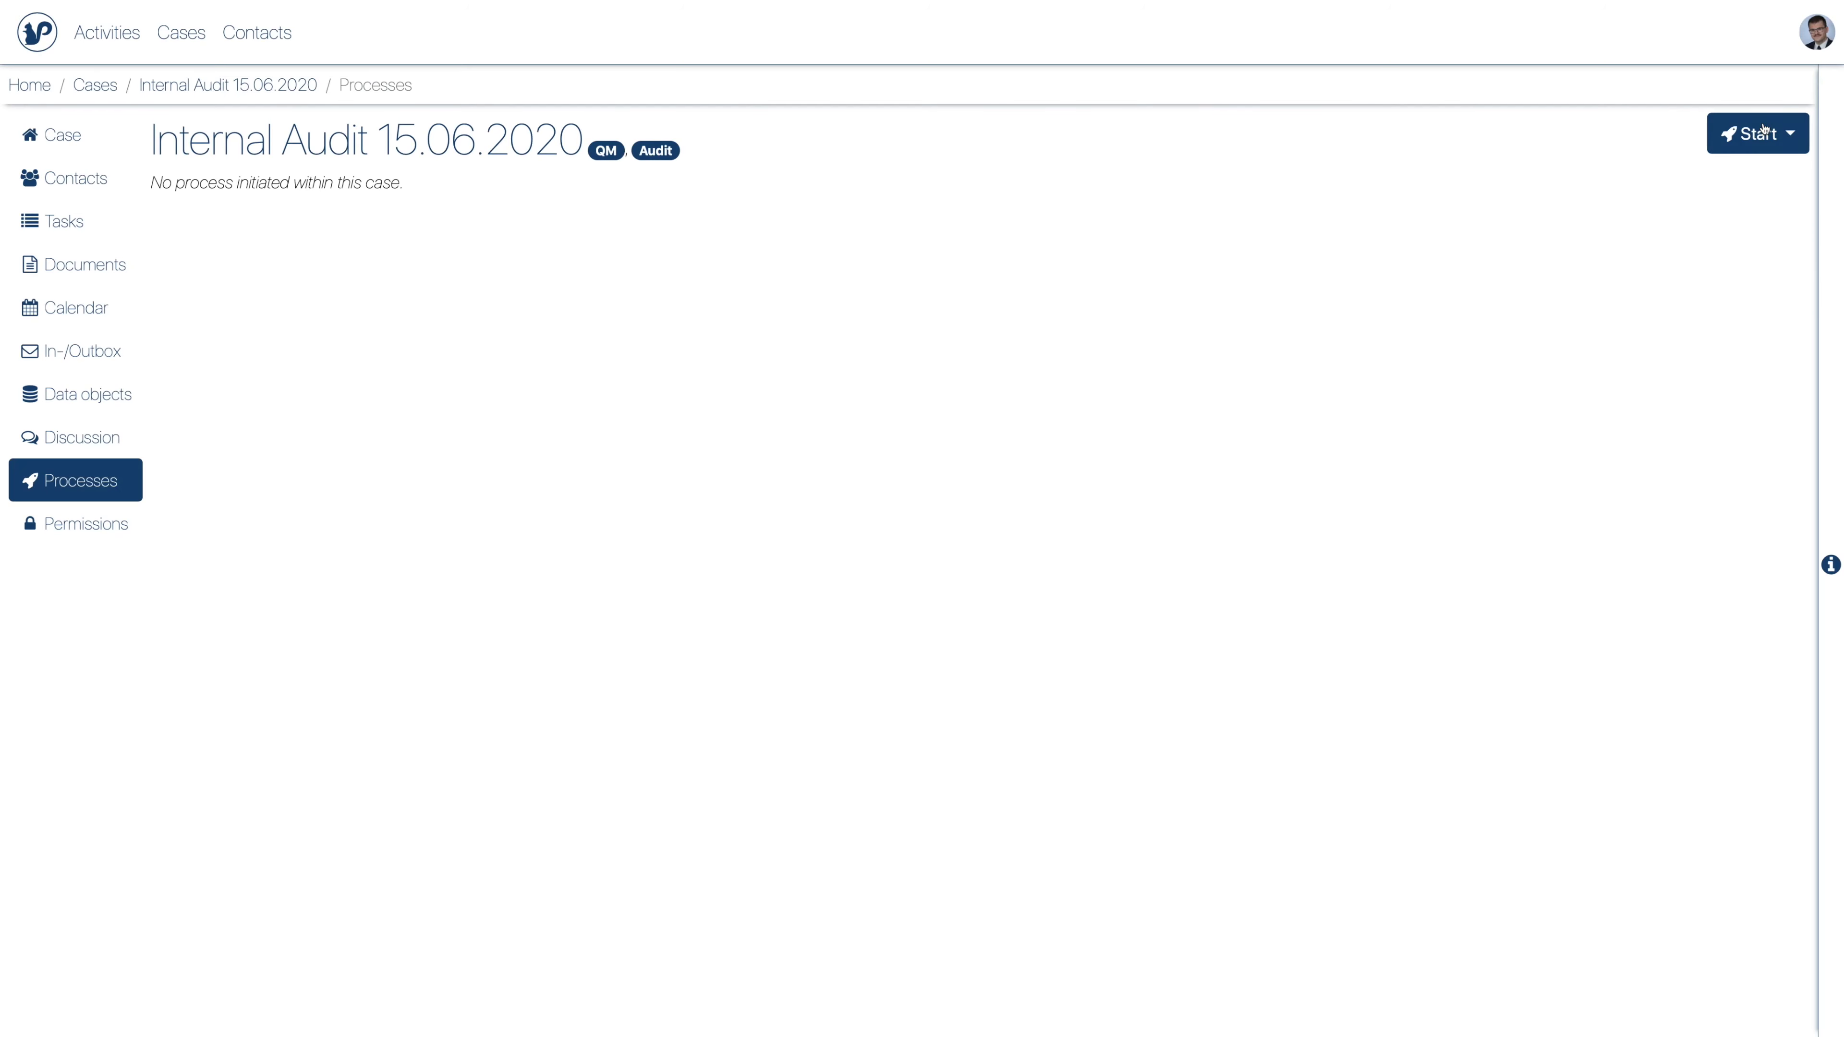
Step: Start the Prepare Audit process and complete Preliminary check of actuality of norms and Determine additional resources
click(1765, 137)
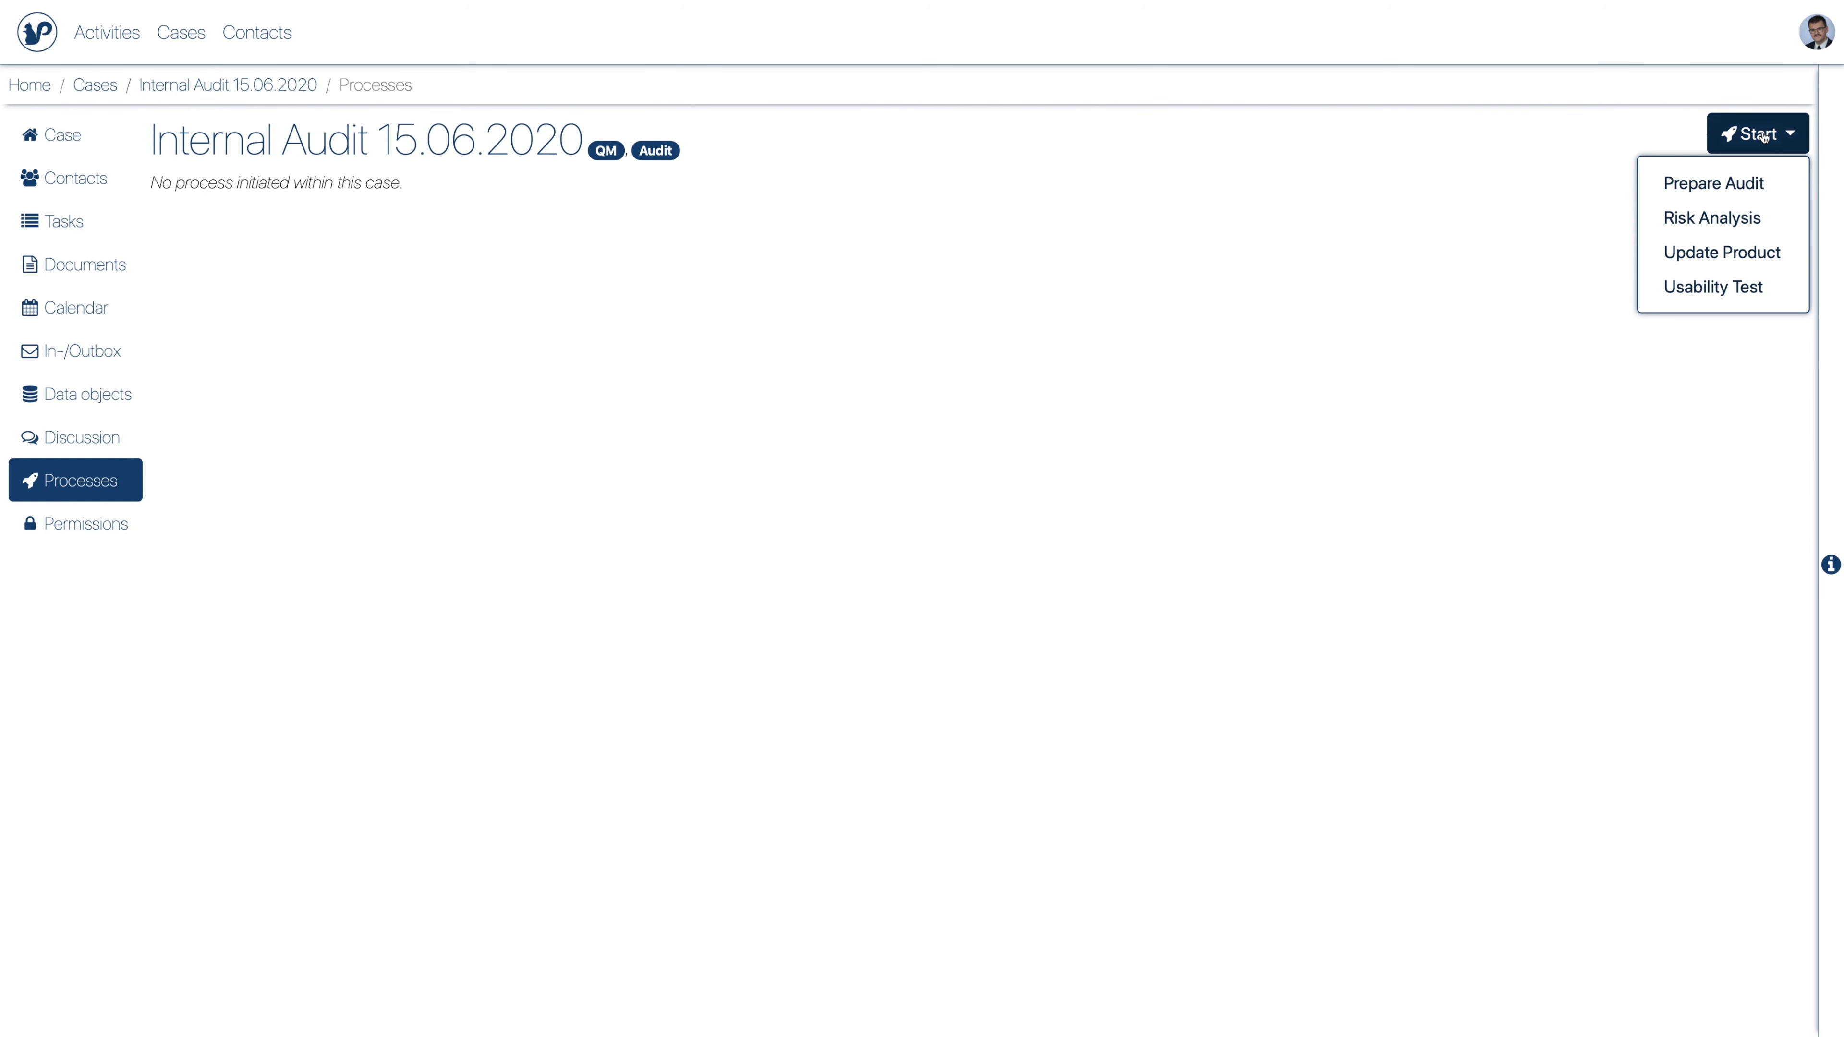
click(1741, 181)
scroll(1205, 646, down, 1)
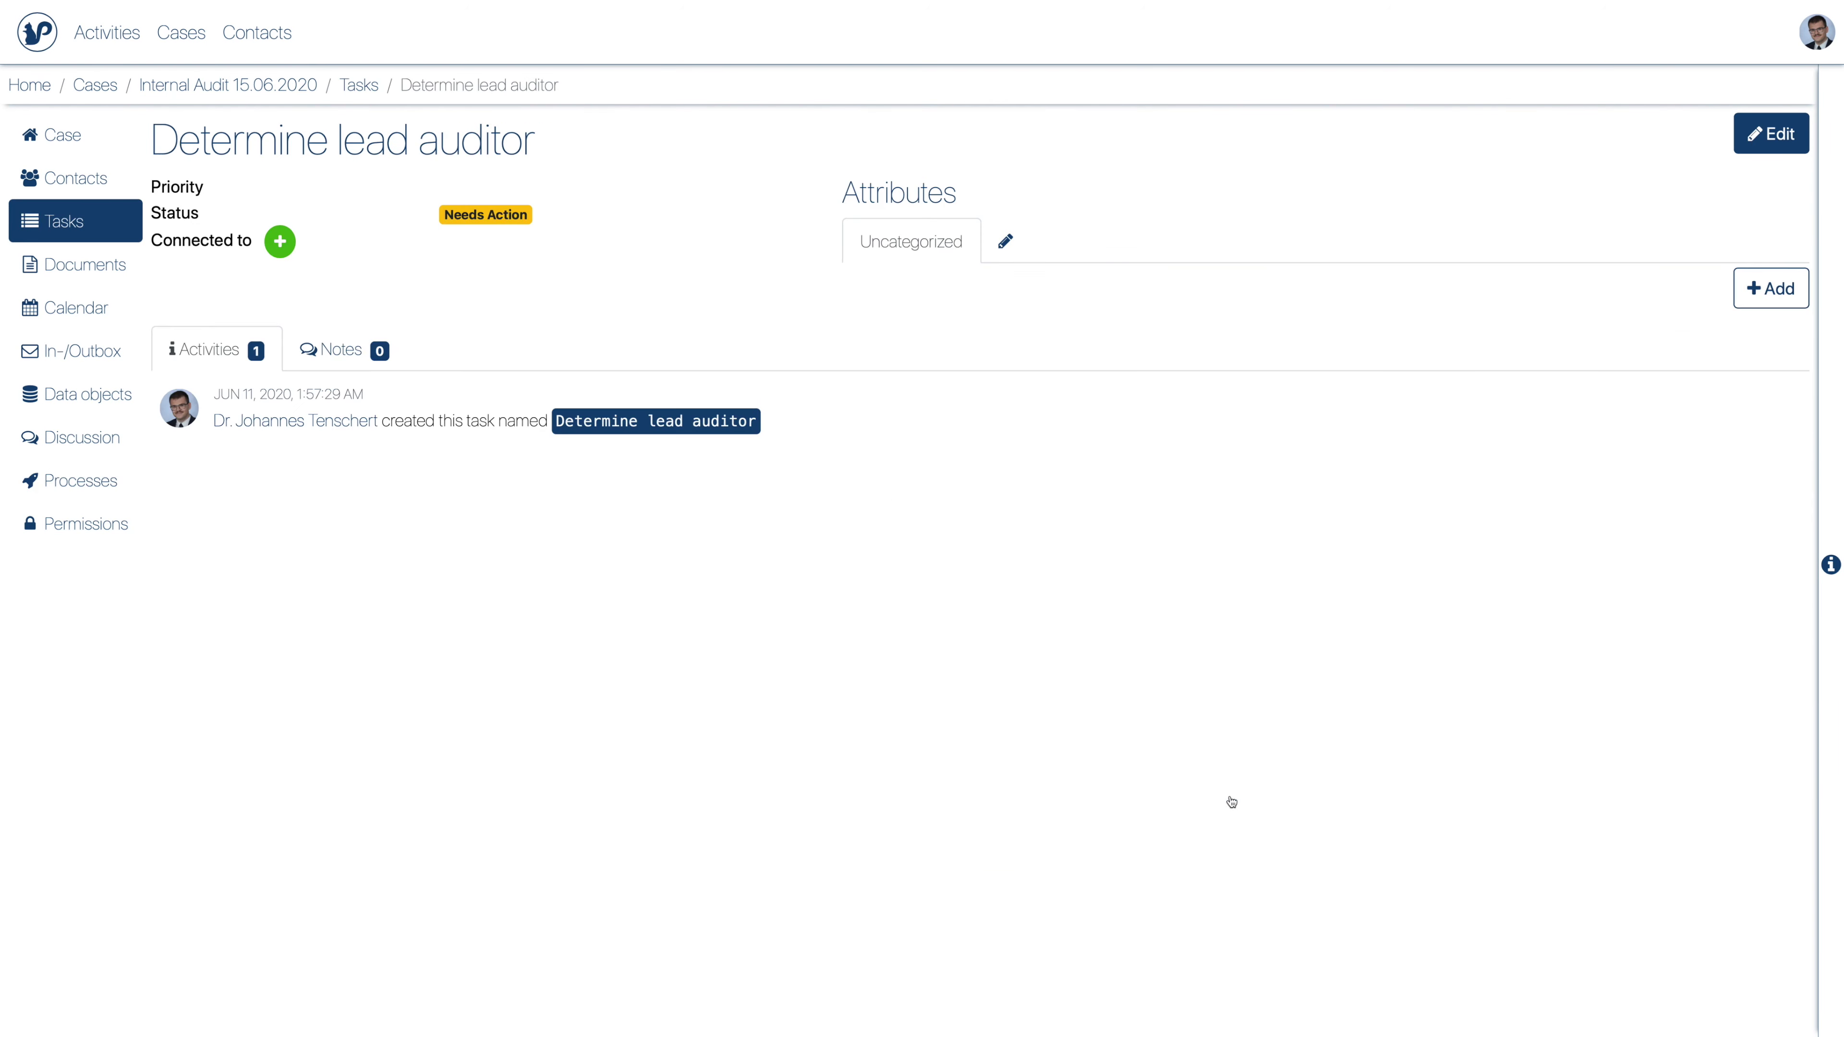
click(359, 85)
drag(291, 247, 1162, 247)
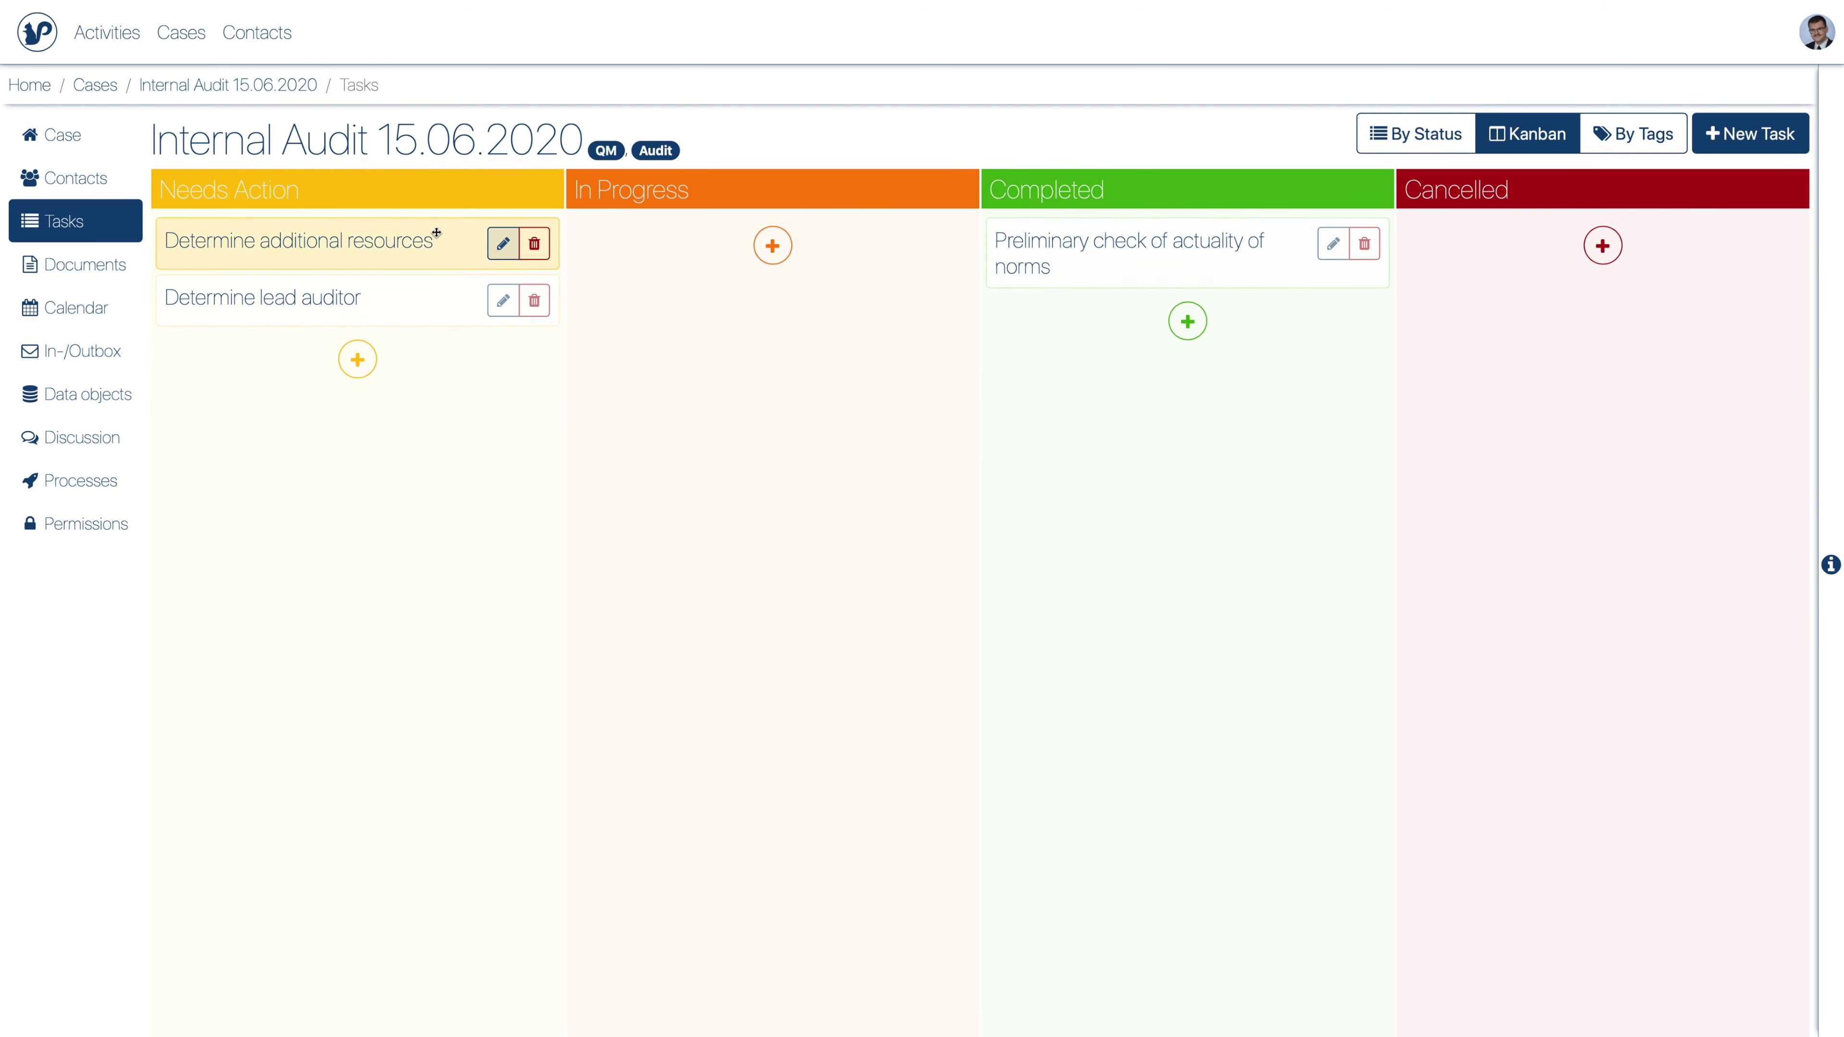
drag(435, 232, 1205, 320)
Step: Check process #37 Prepare Audit, then complete Determine lead auditor and Set audit date
click(80, 481)
click(218, 207)
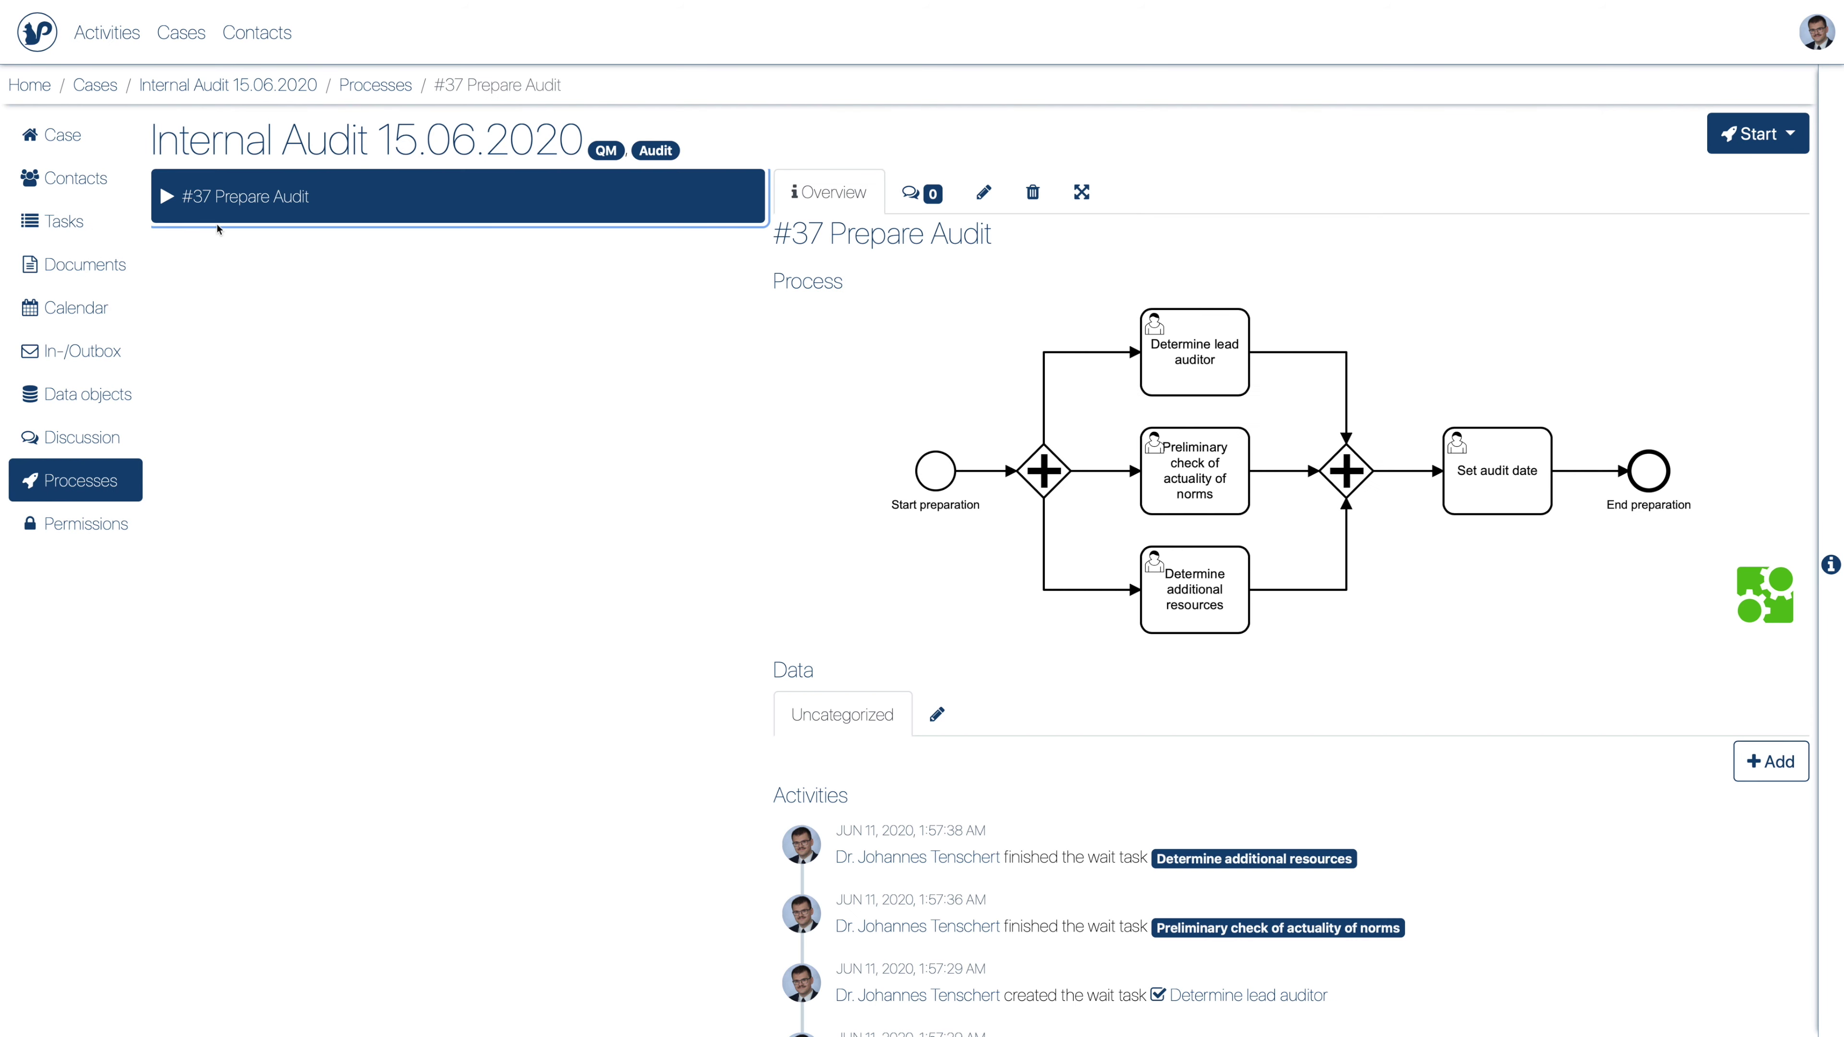
scroll(1222, 654, down, 3)
click(1223, 931)
click(360, 86)
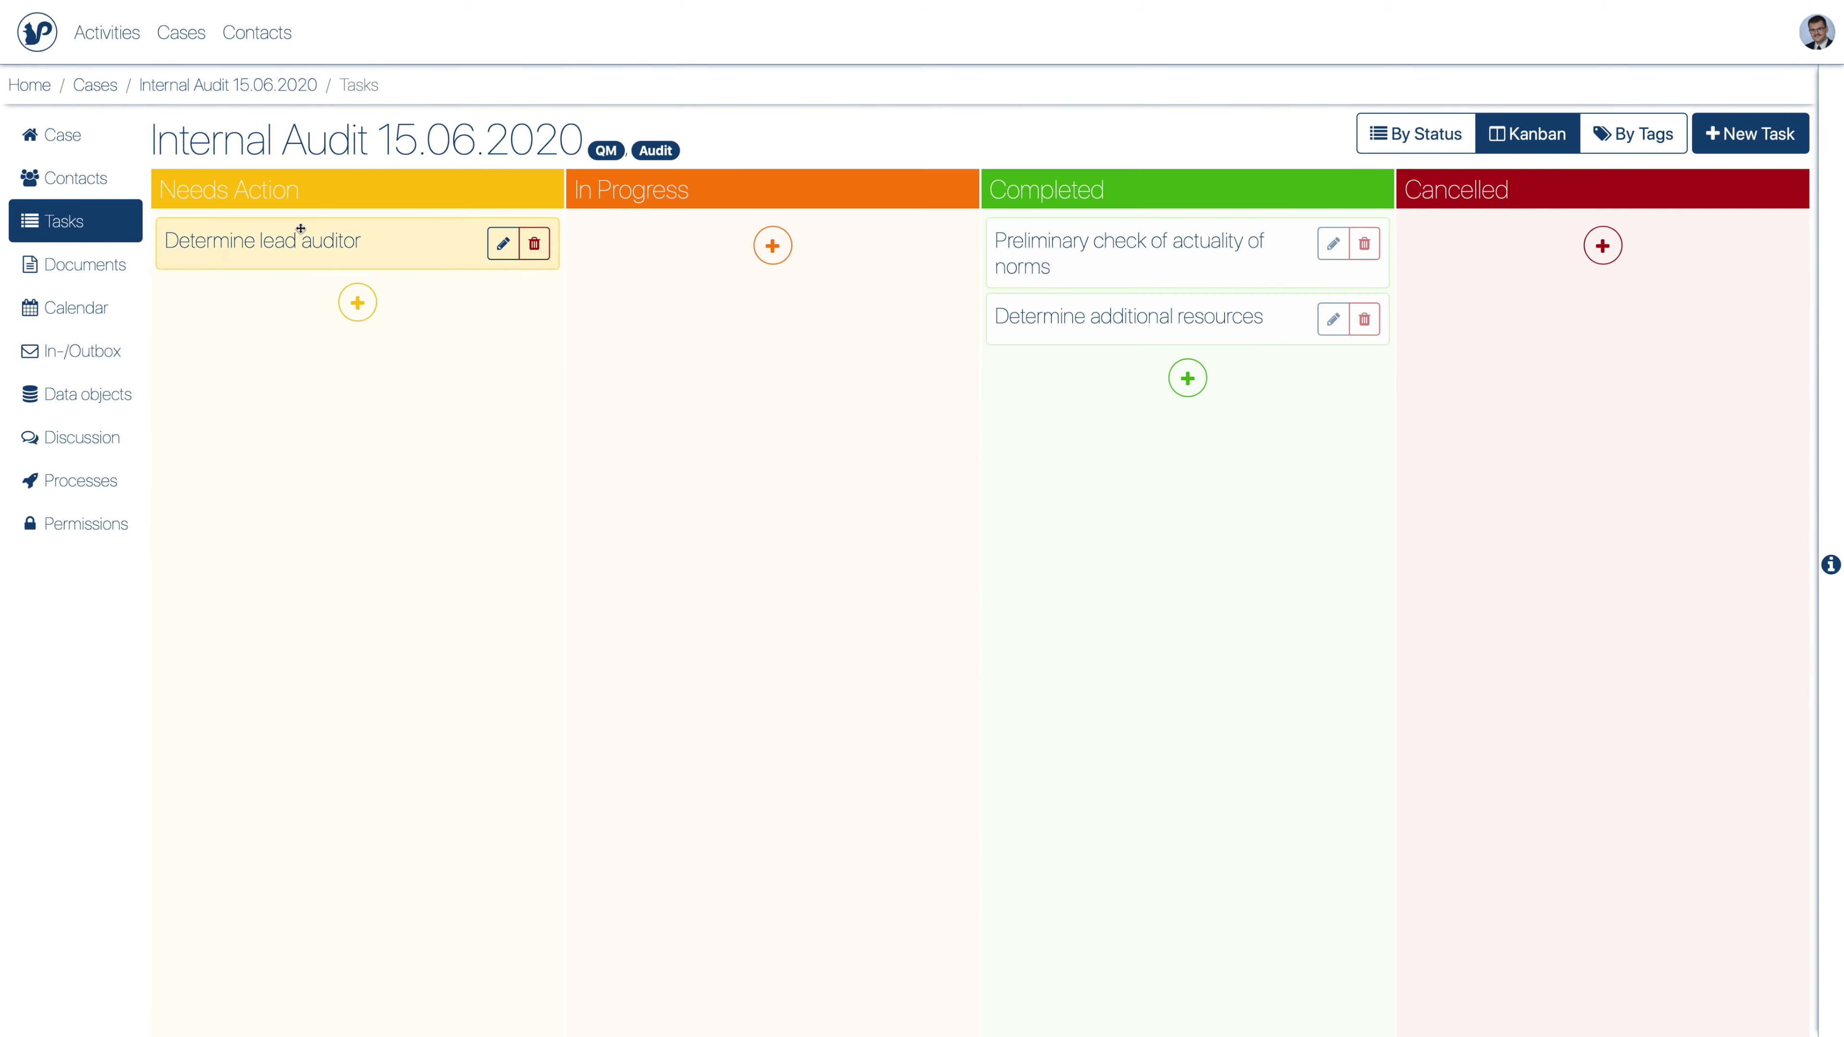
drag(301, 228, 1112, 247)
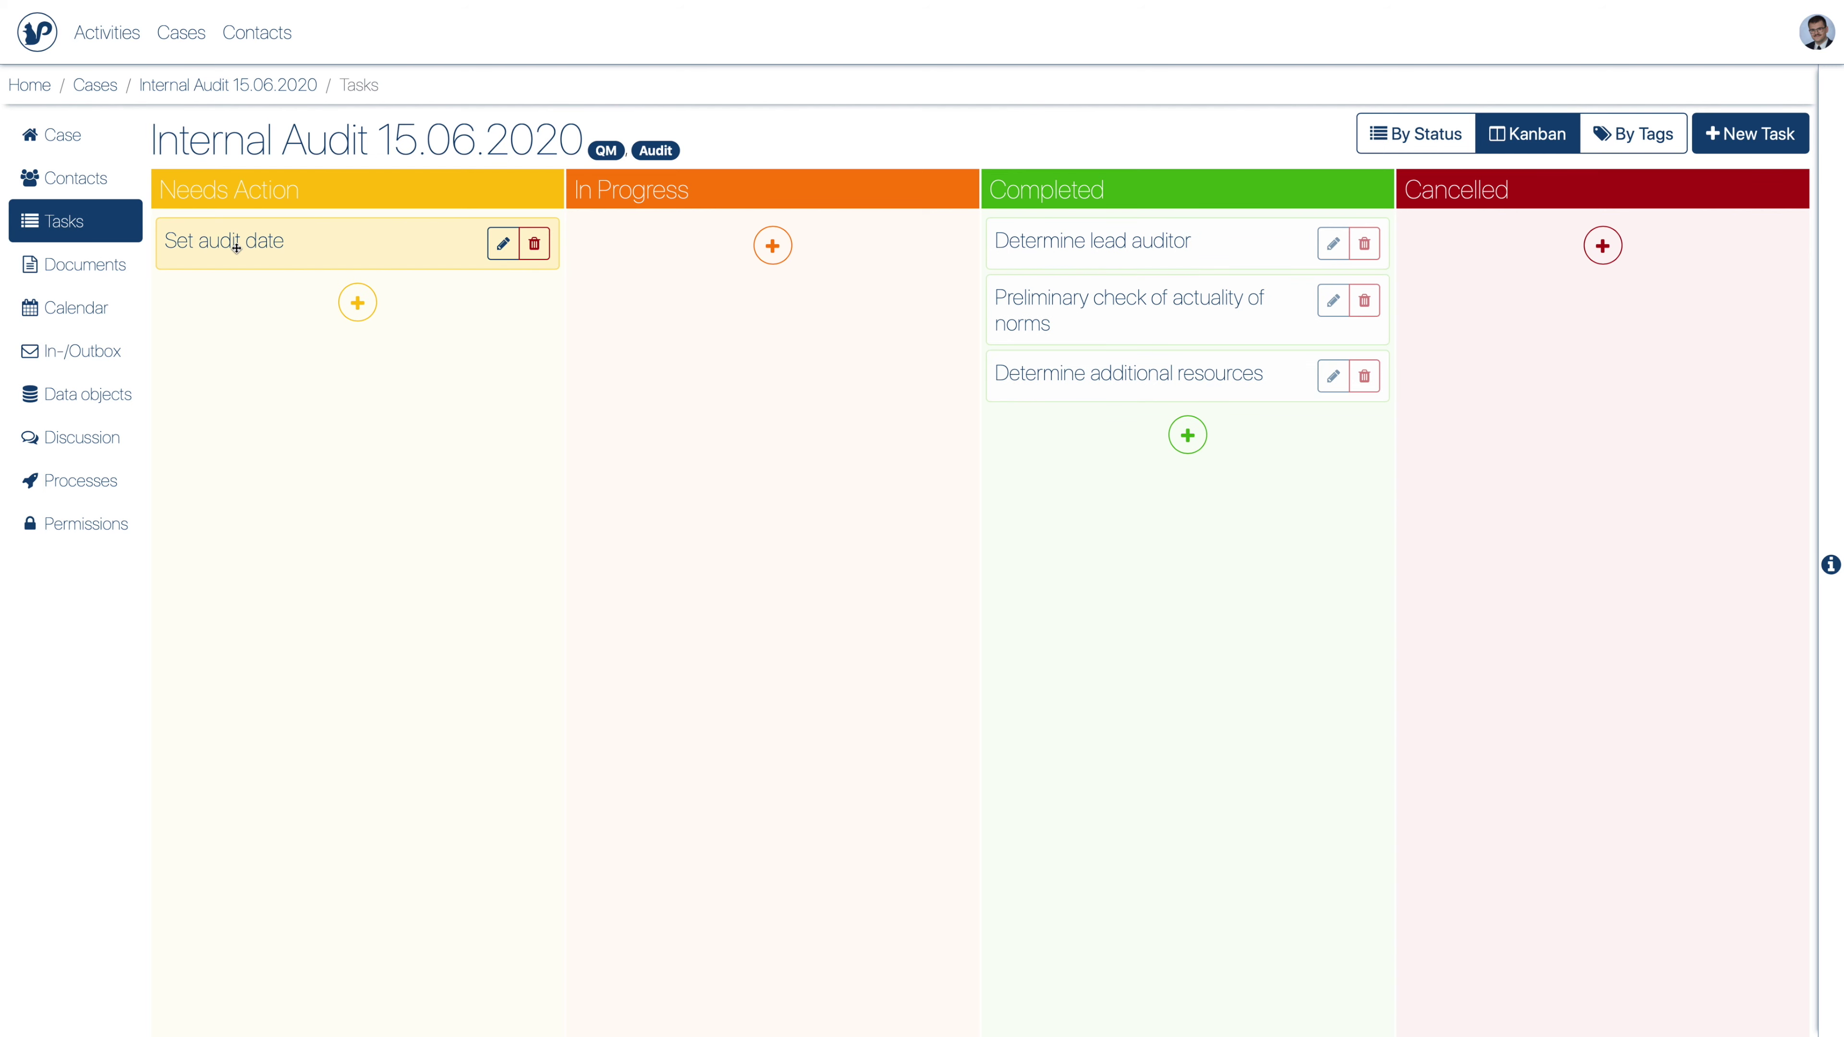
drag(235, 247, 1124, 296)
click(65, 492)
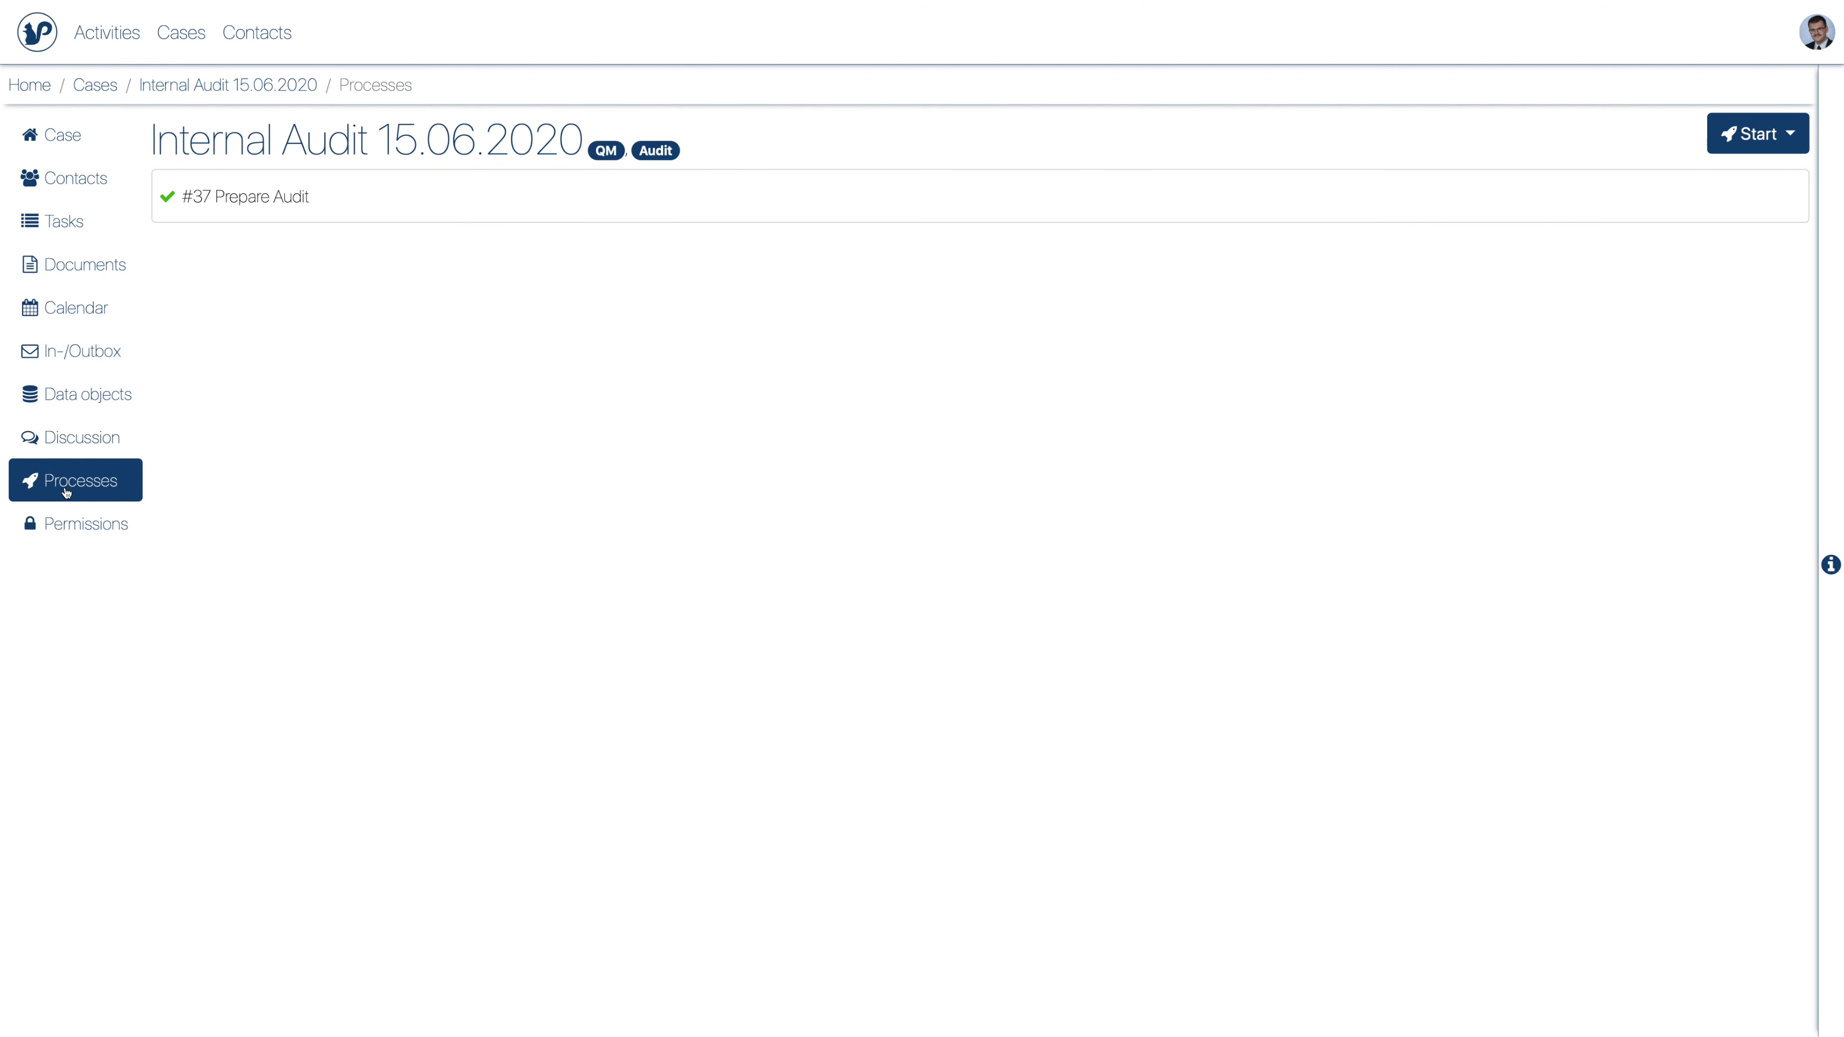
Step: View the finished Prepare Audit process and preview ACM foundations.pdf in Documents
click(338, 190)
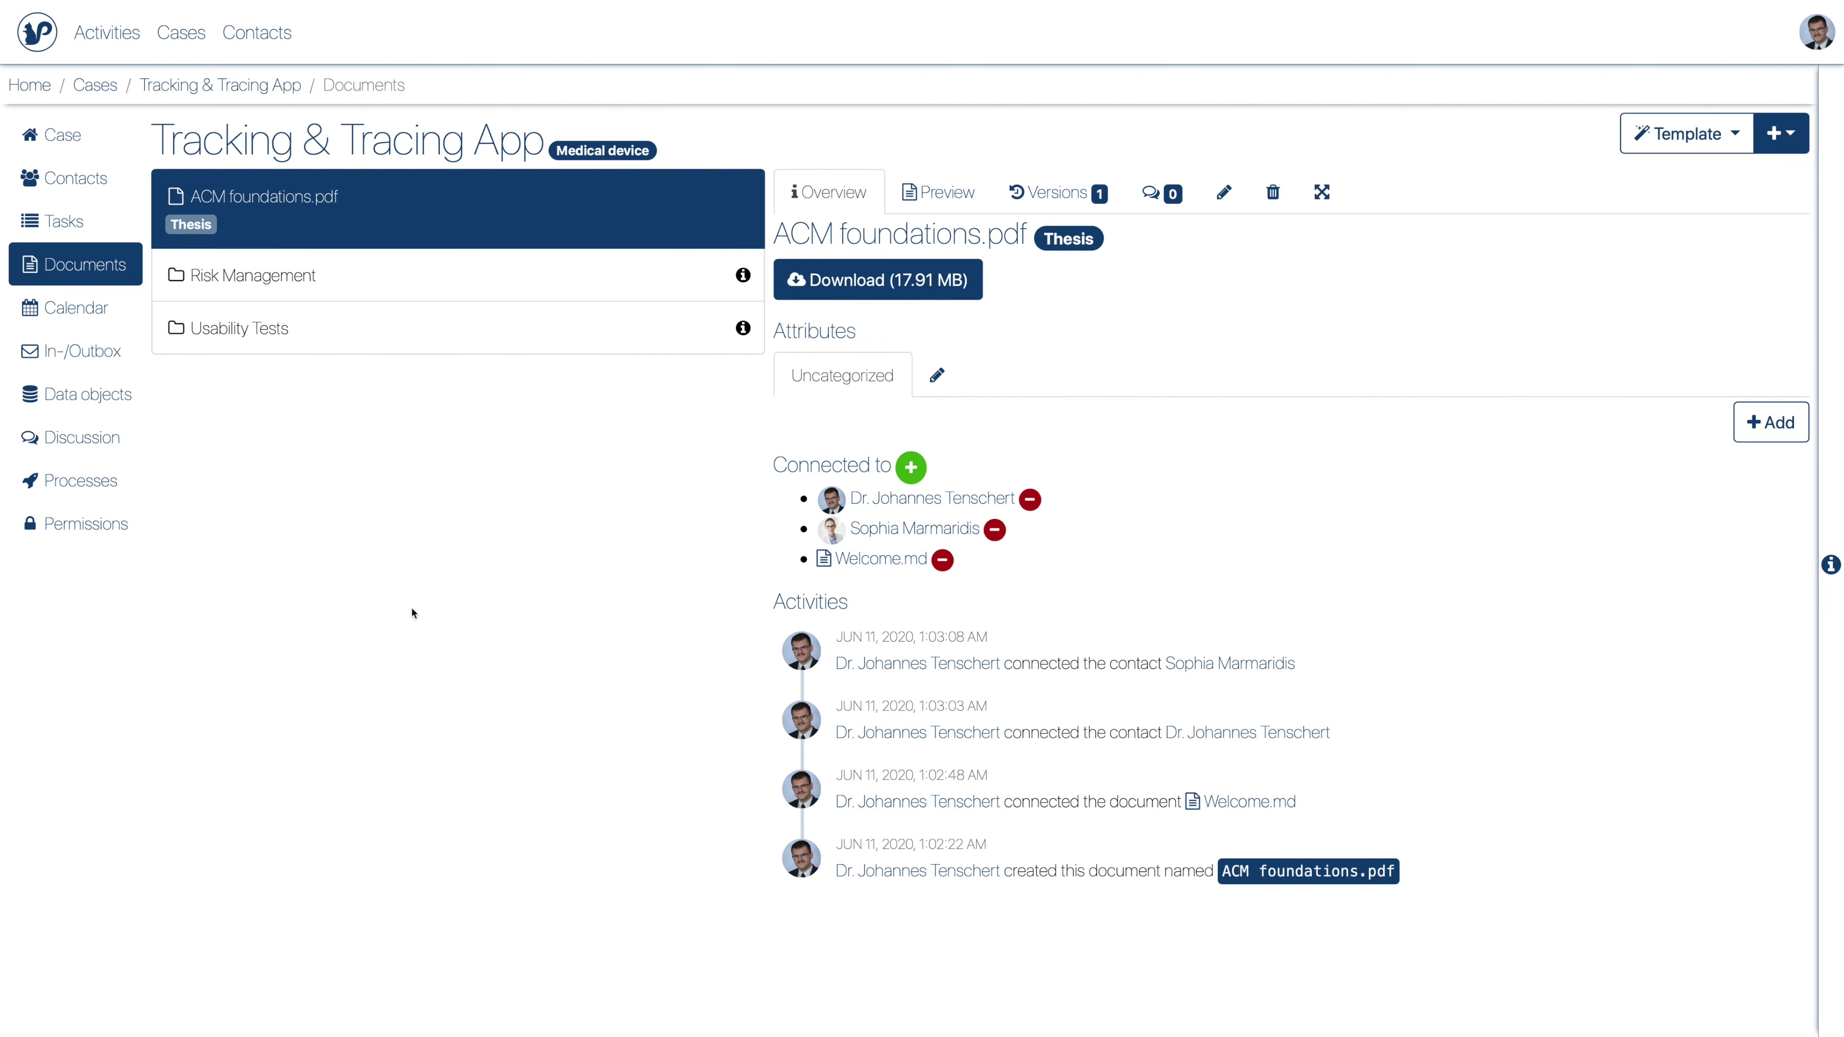
click(920, 208)
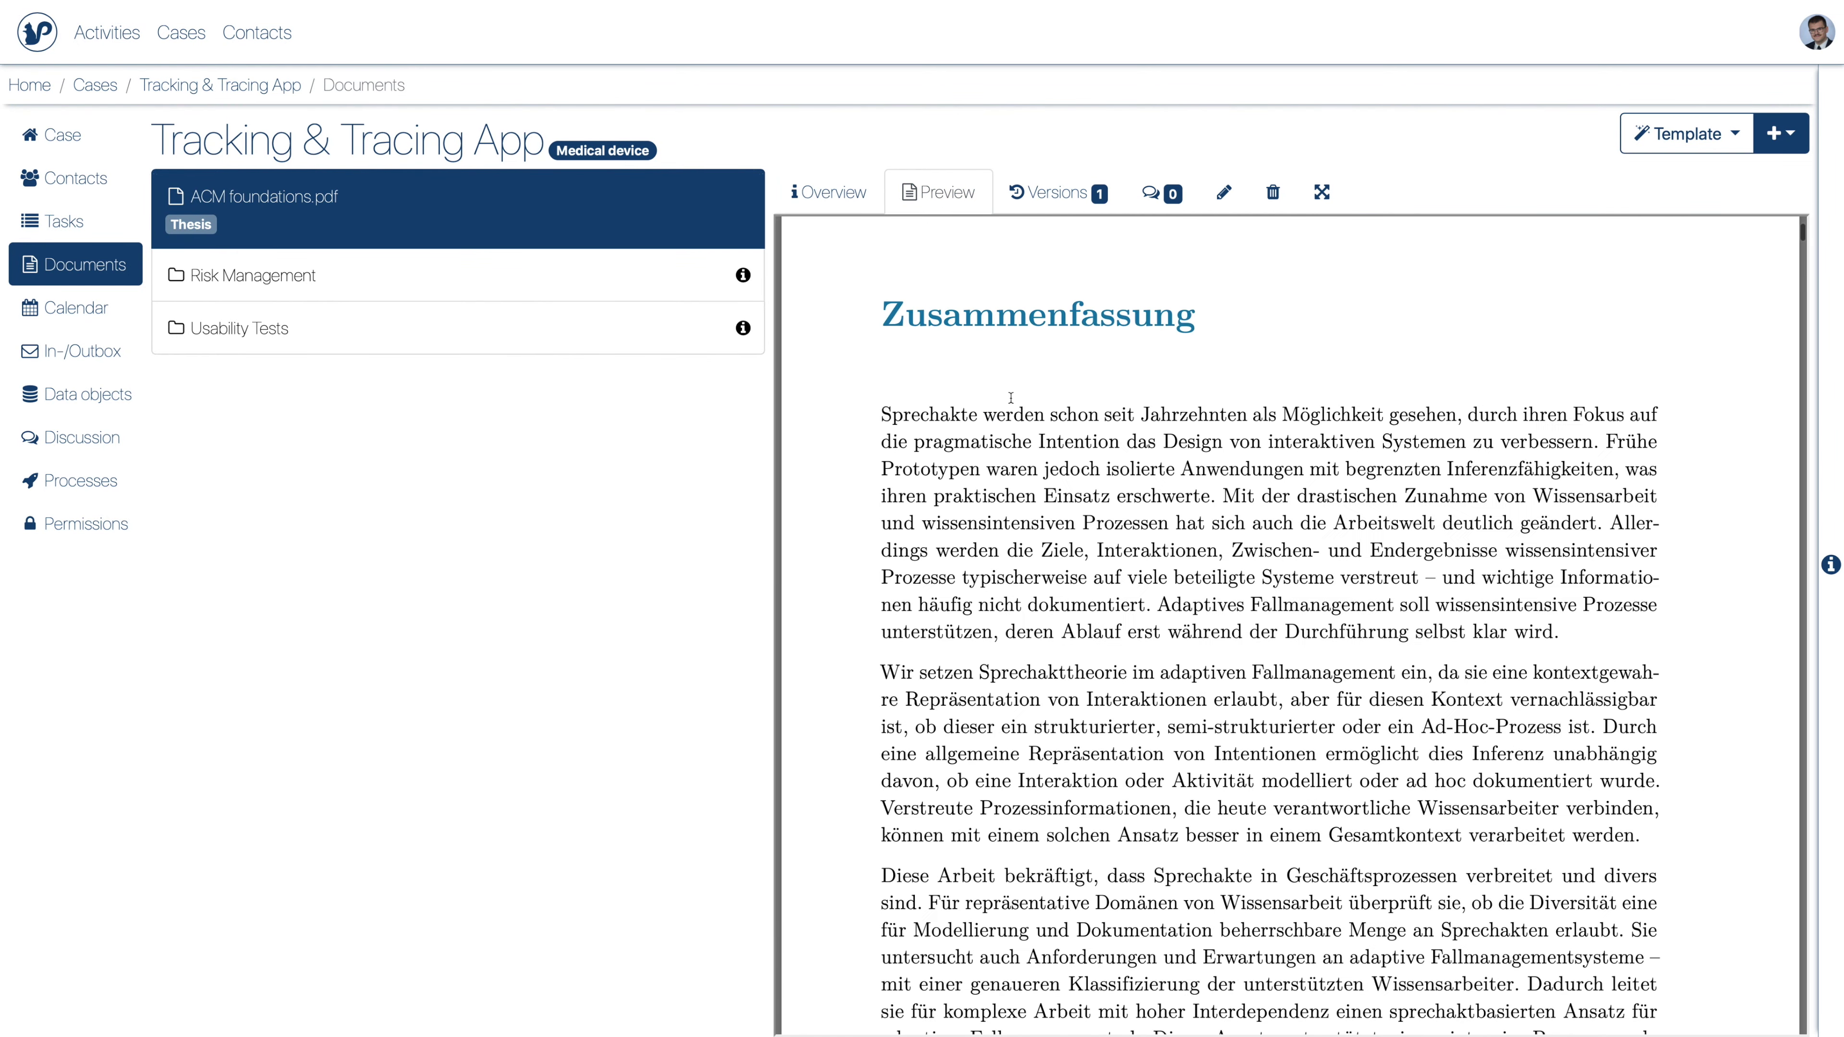
scroll(1011, 397, down, 10)
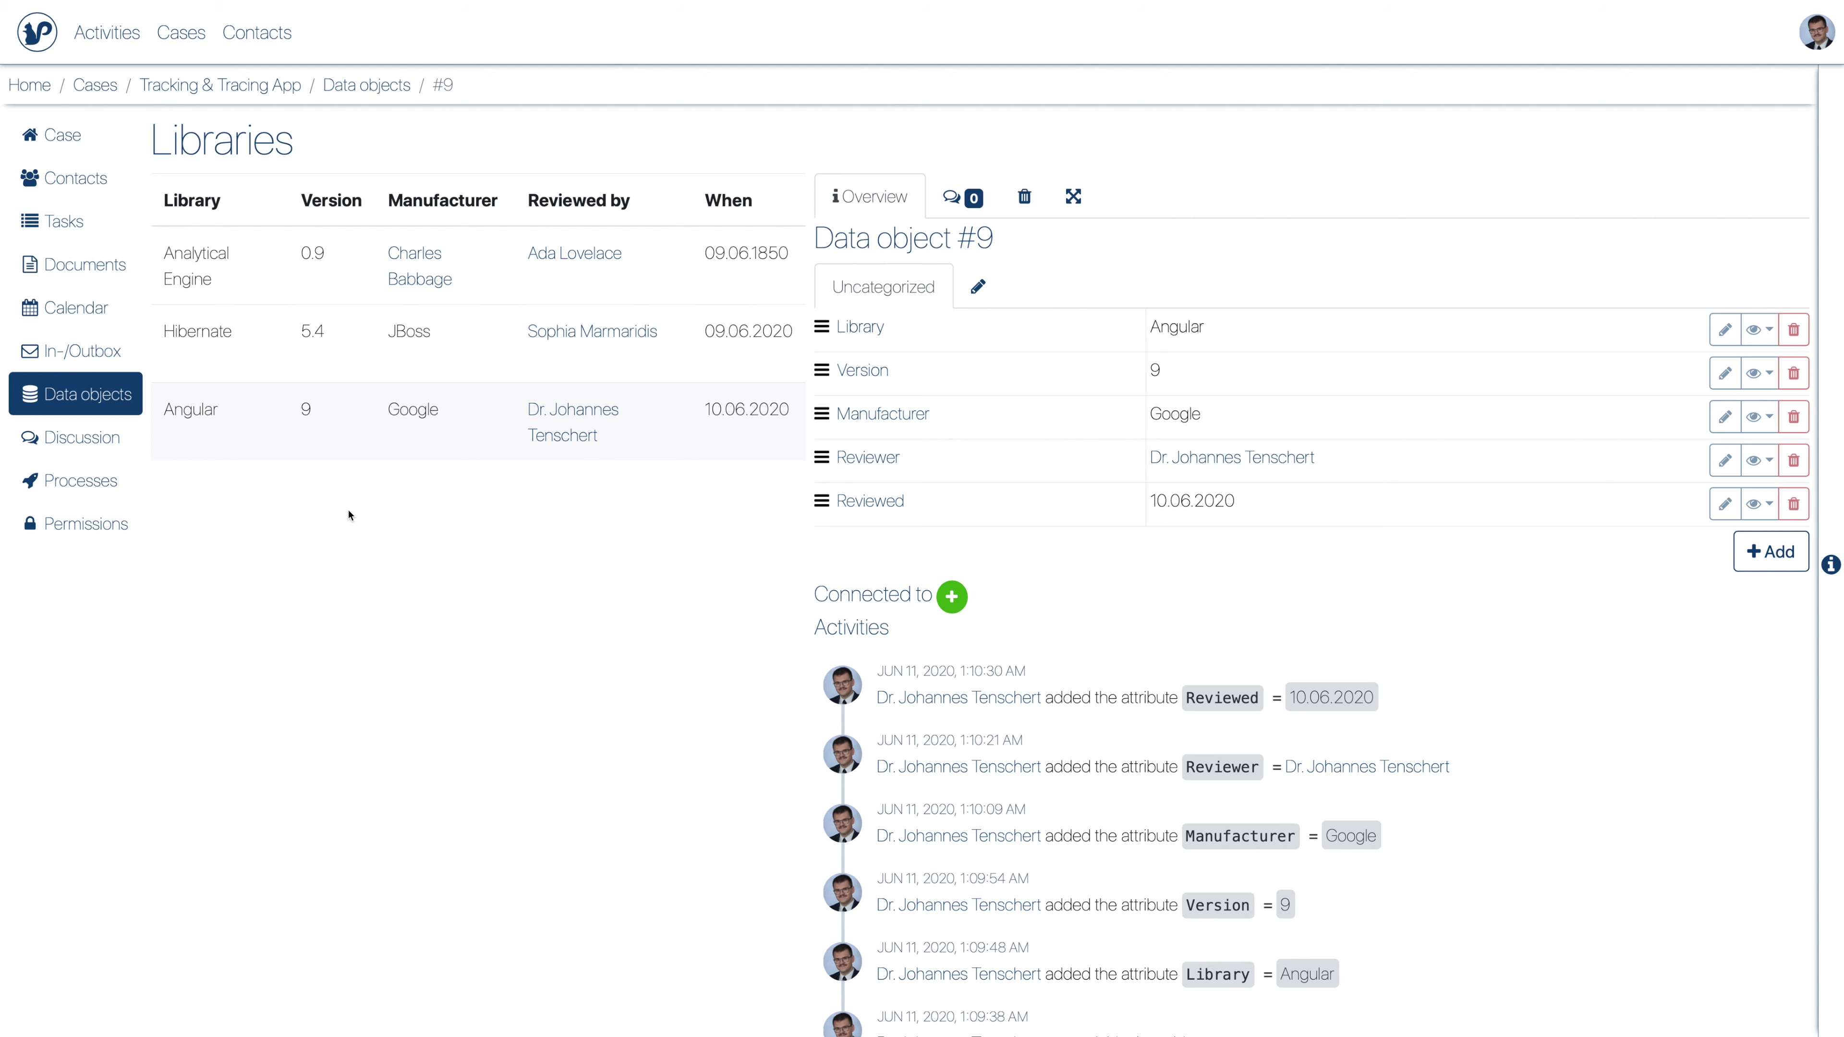
Step: Inspect the Hibernate and Analytical Engine library data objects, ending on Hibernate's details
click(355, 357)
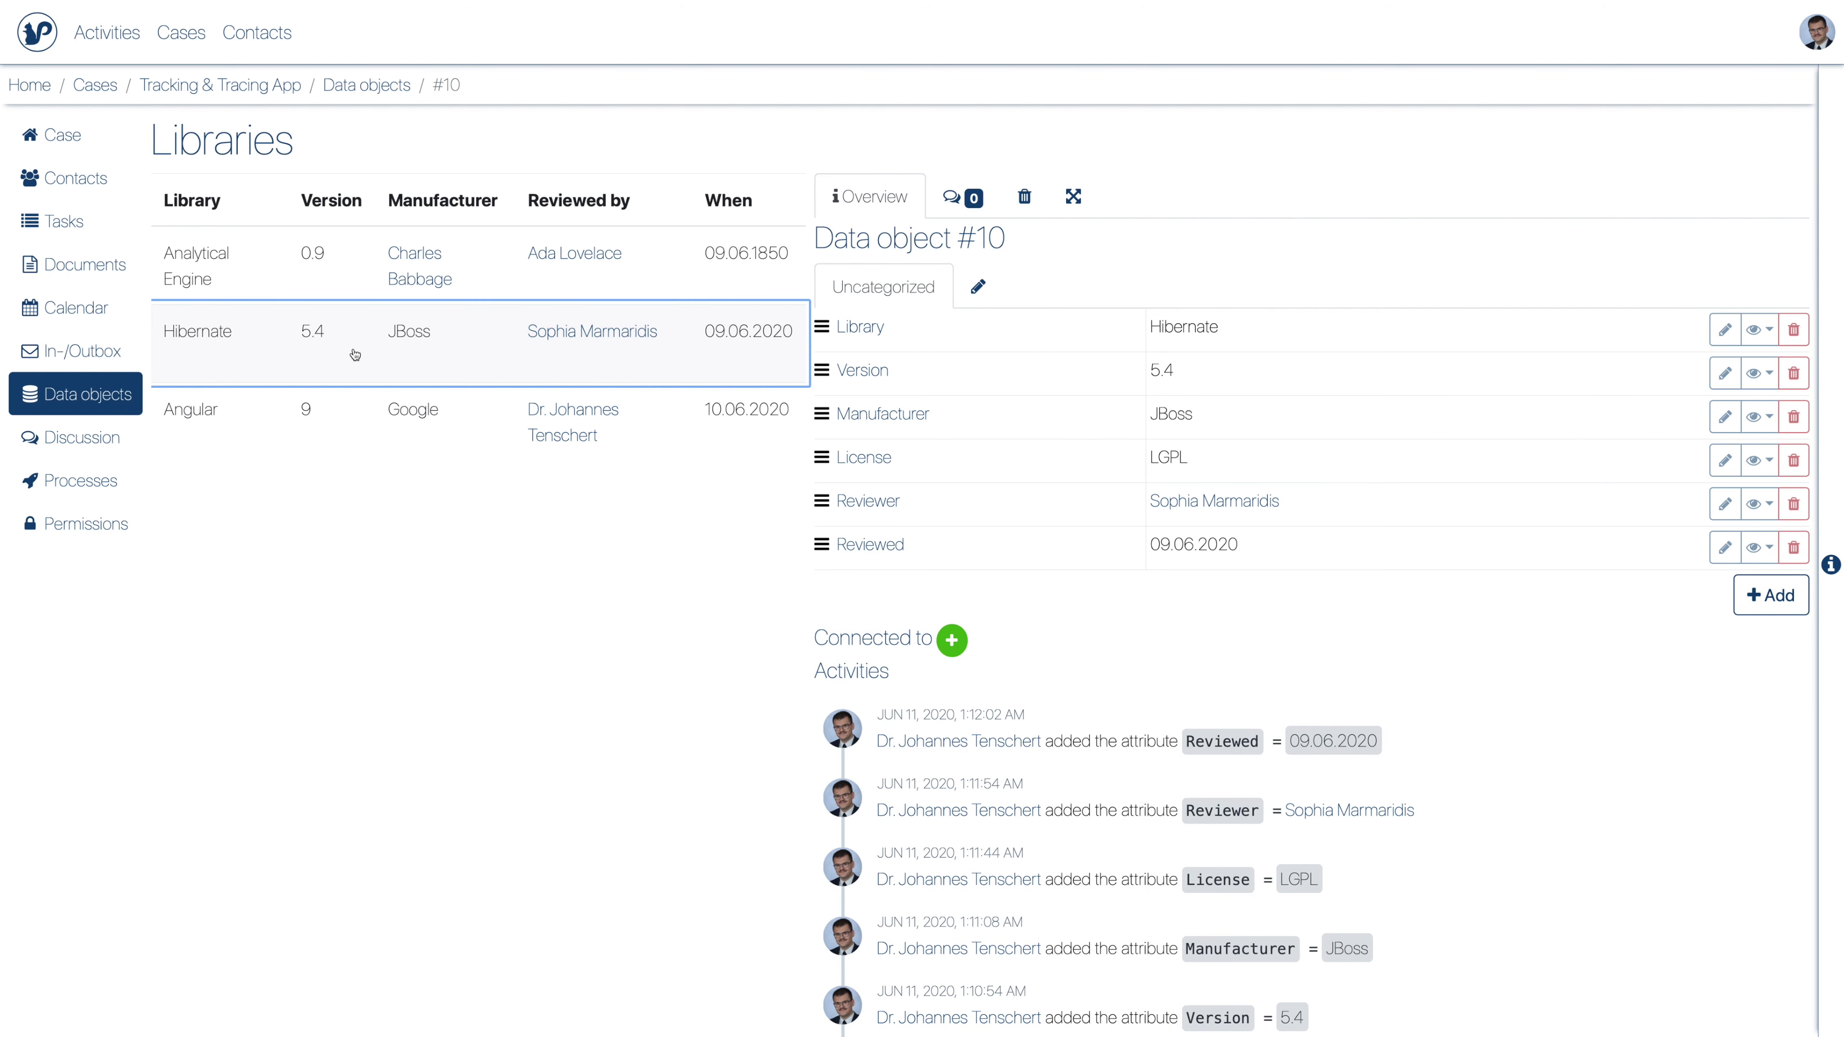
click(353, 300)
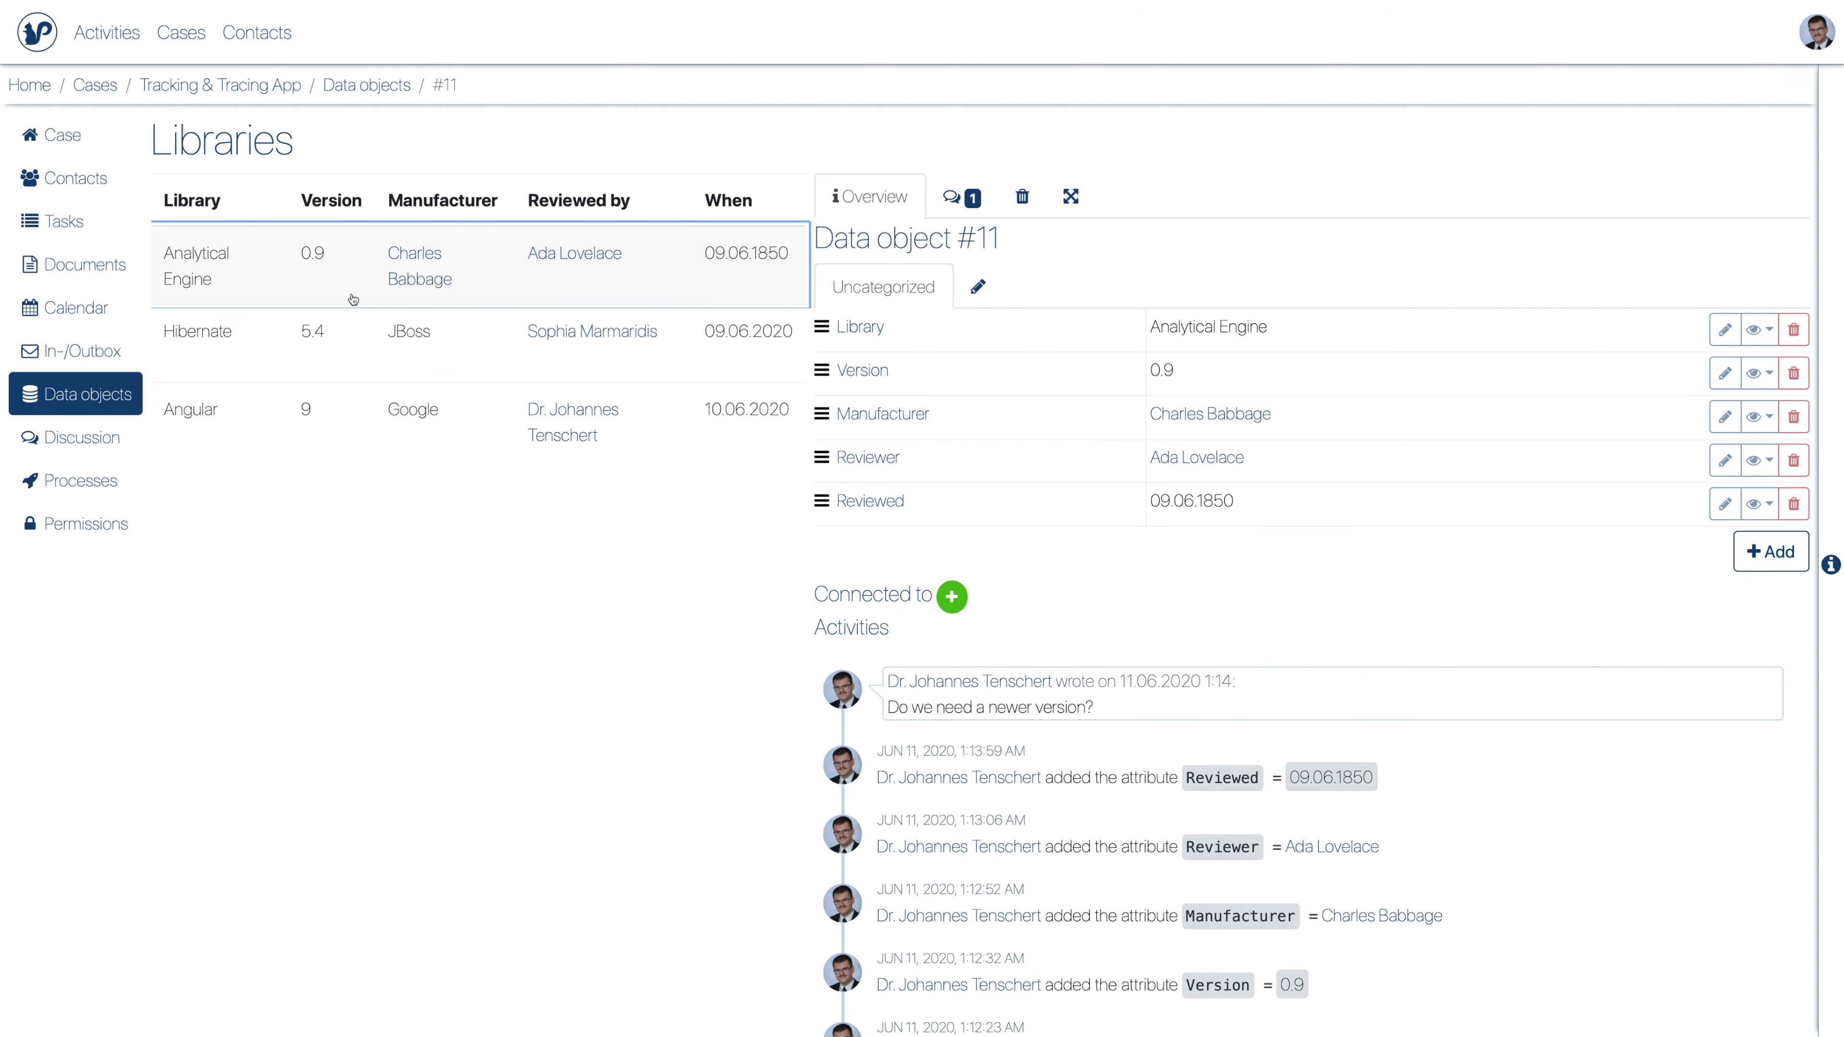
click(350, 356)
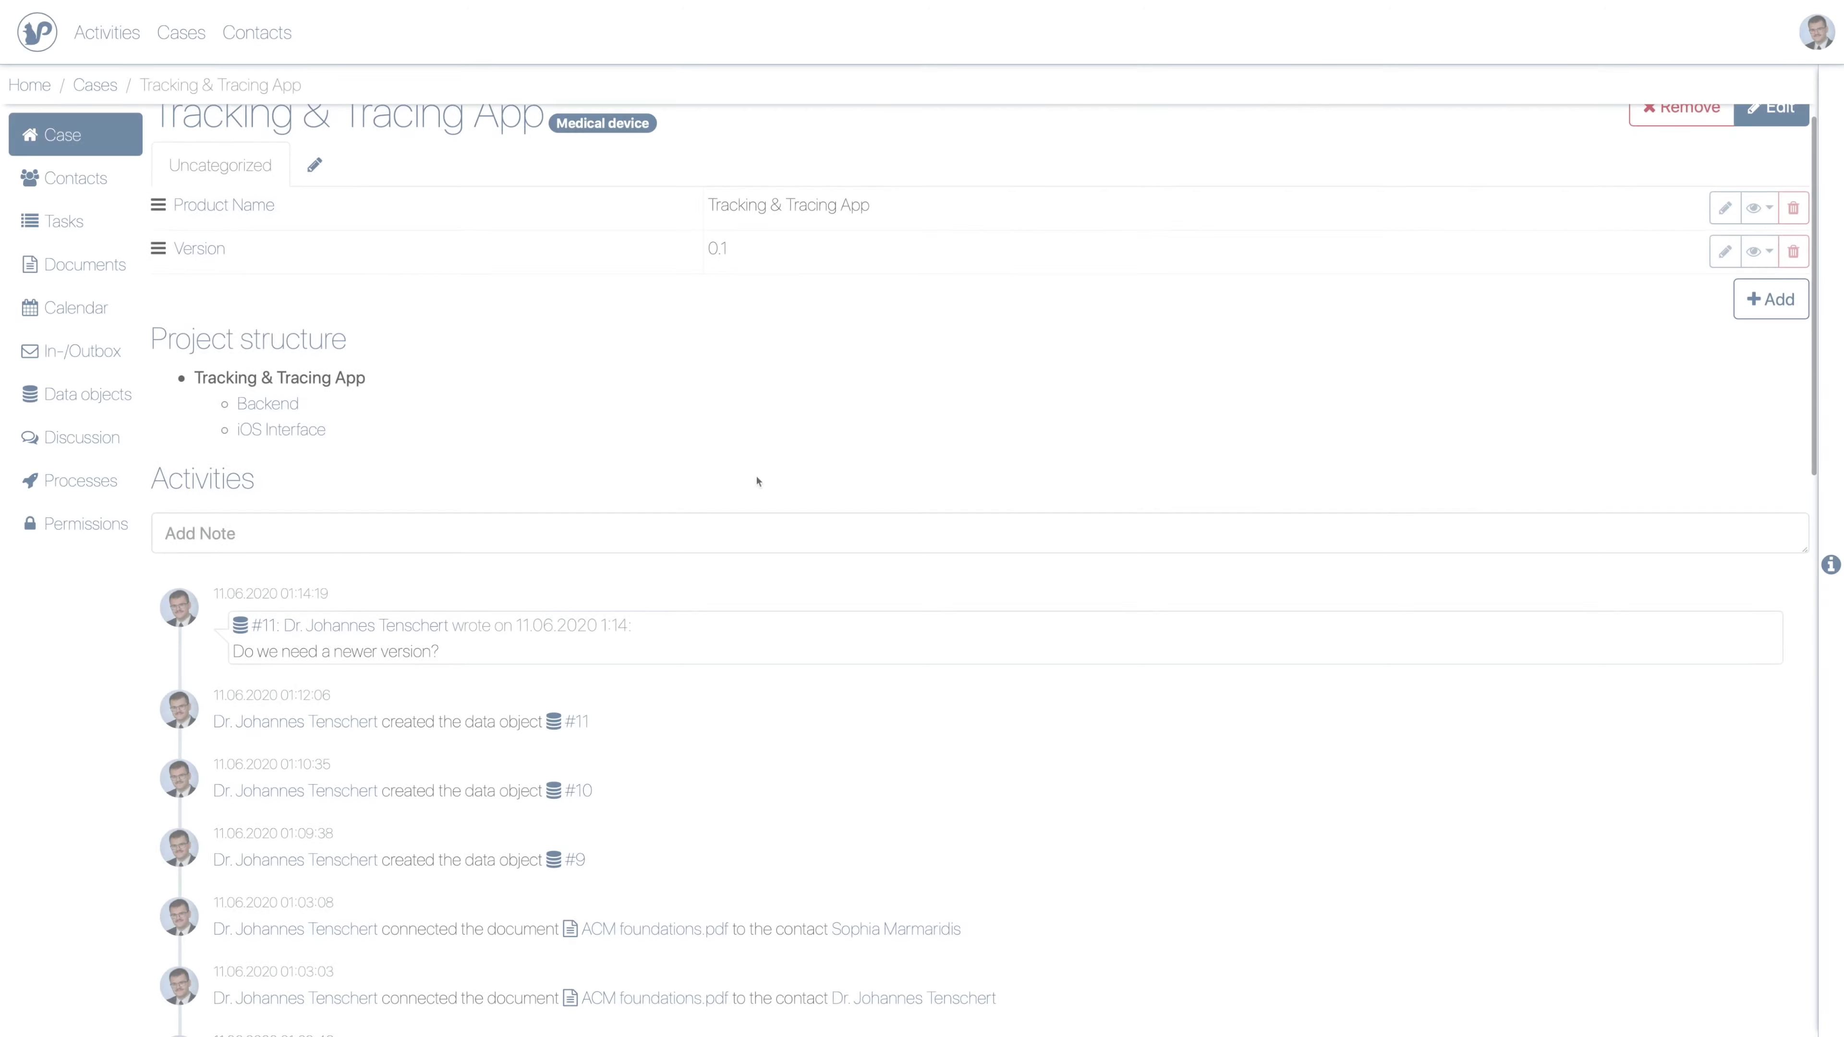
scroll(756, 482, down, 3)
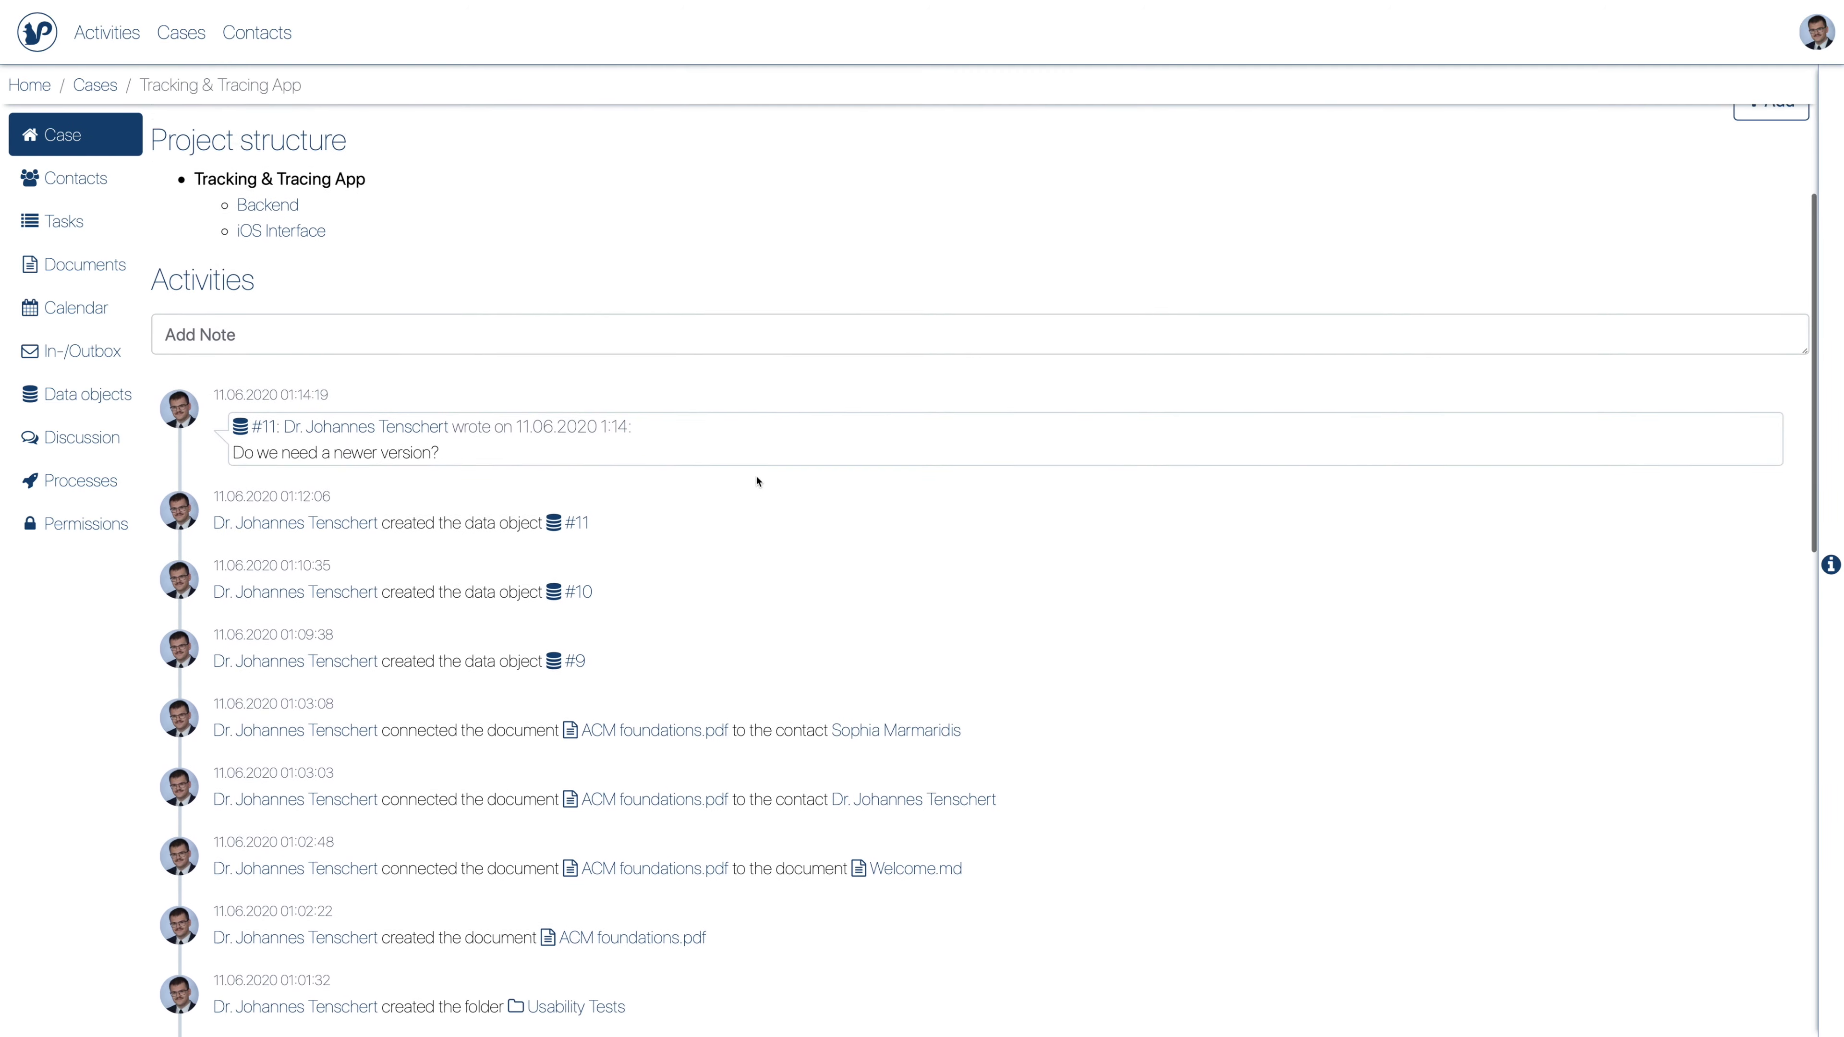
scroll(757, 482, down, 20)
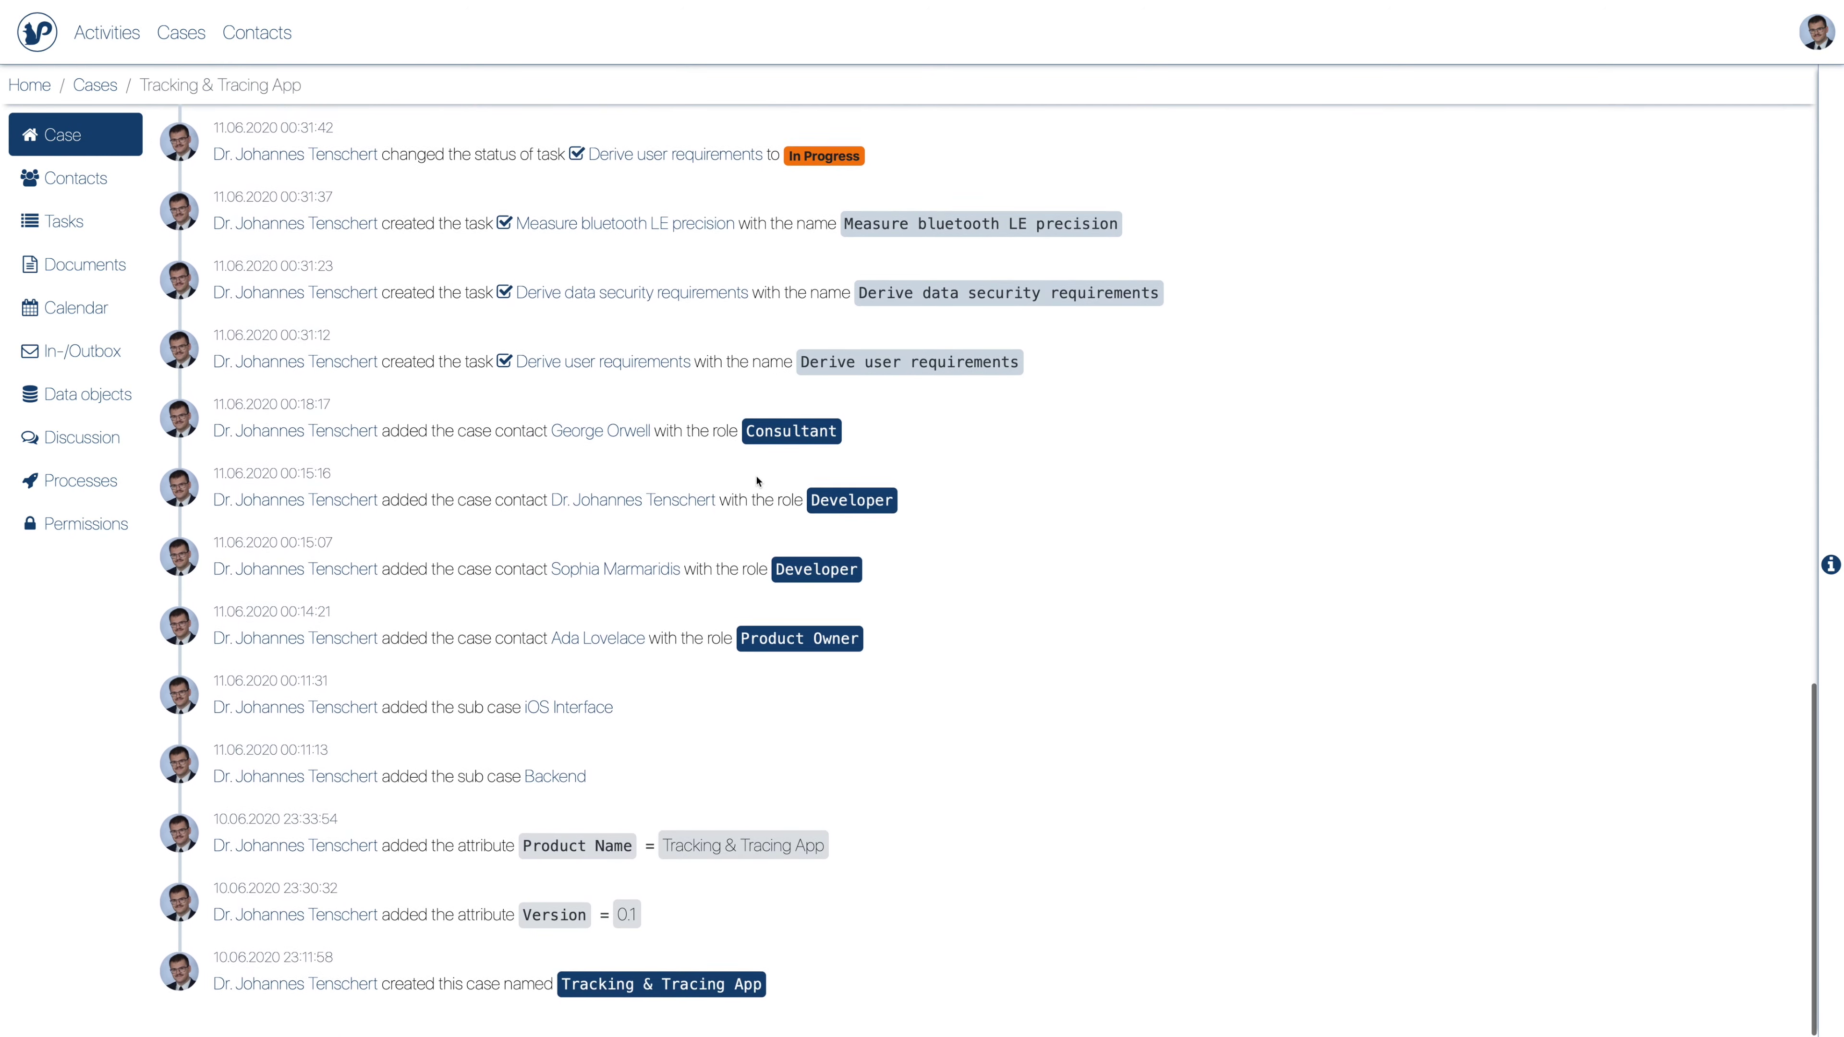
scroll(756, 481, up, 1)
scroll(756, 482, up, 20)
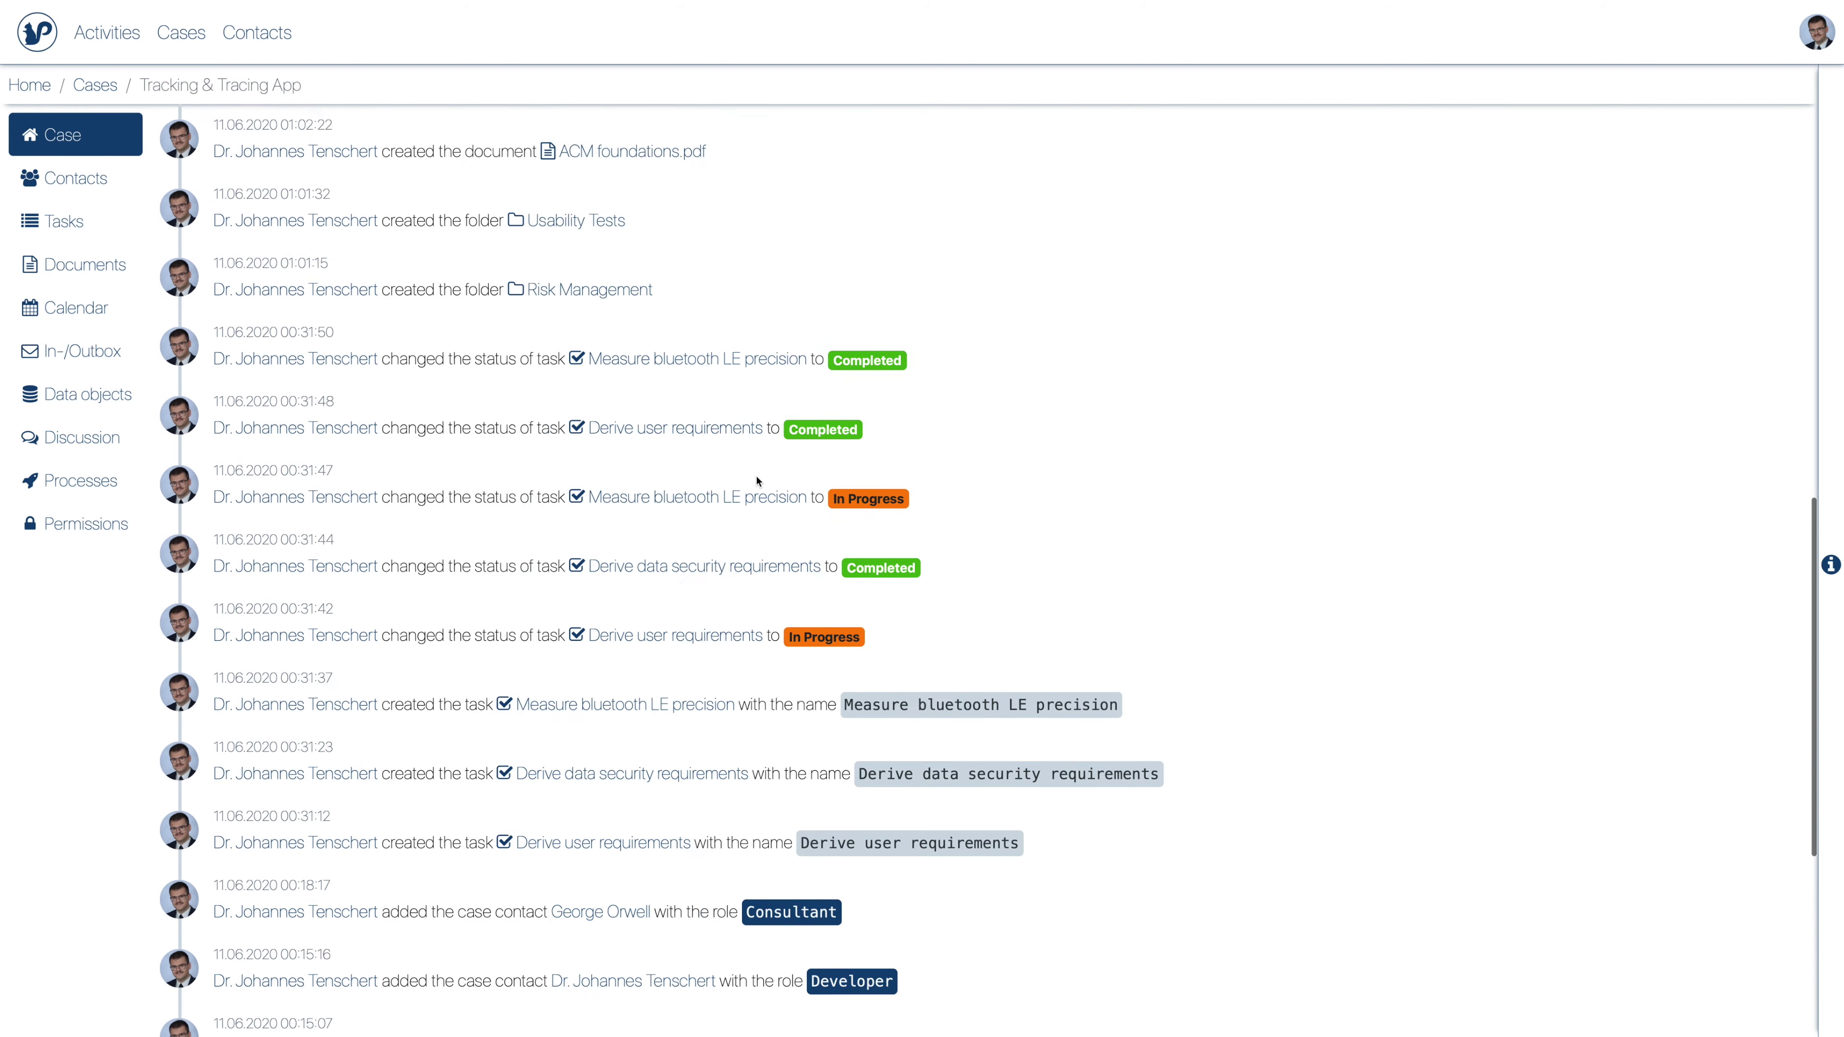